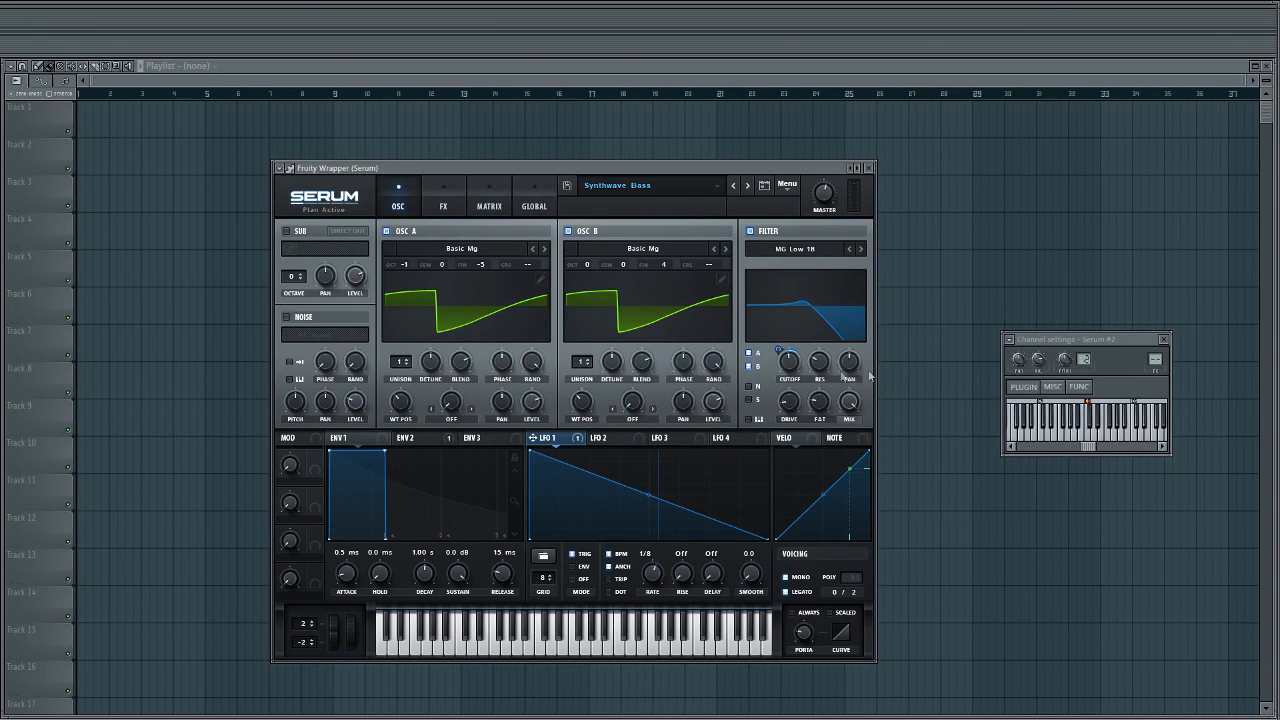
Bypass the LFO 1 modulator on the Synthwave Bass patch's filter cutoff and bring the Serum instance with the Init preset into view
right_click(796, 362)
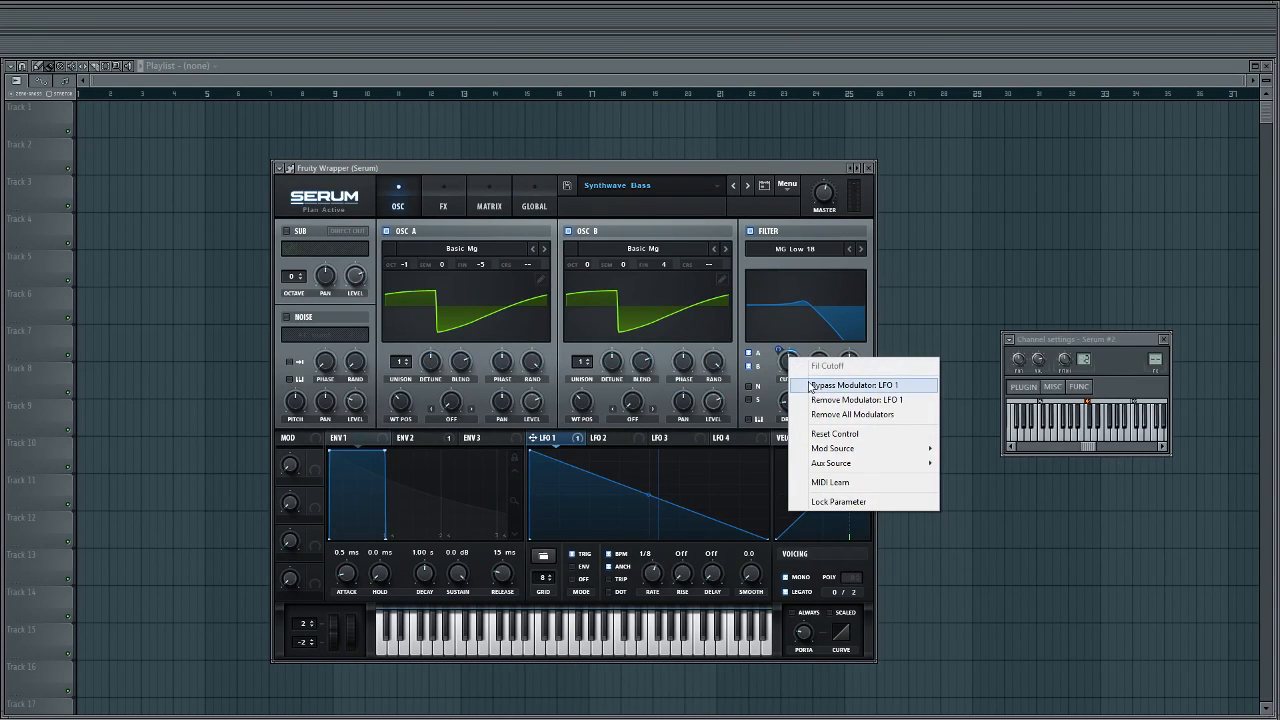
click(845, 385)
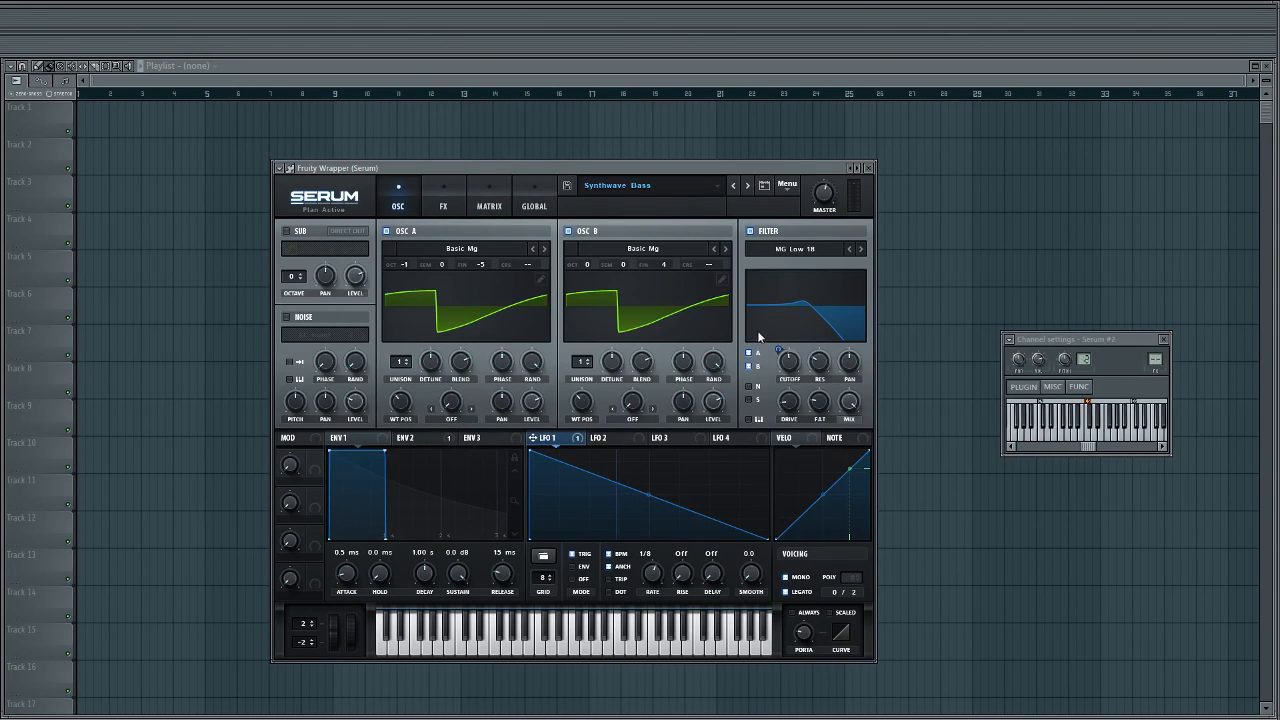
drag(639, 167, 0, 200)
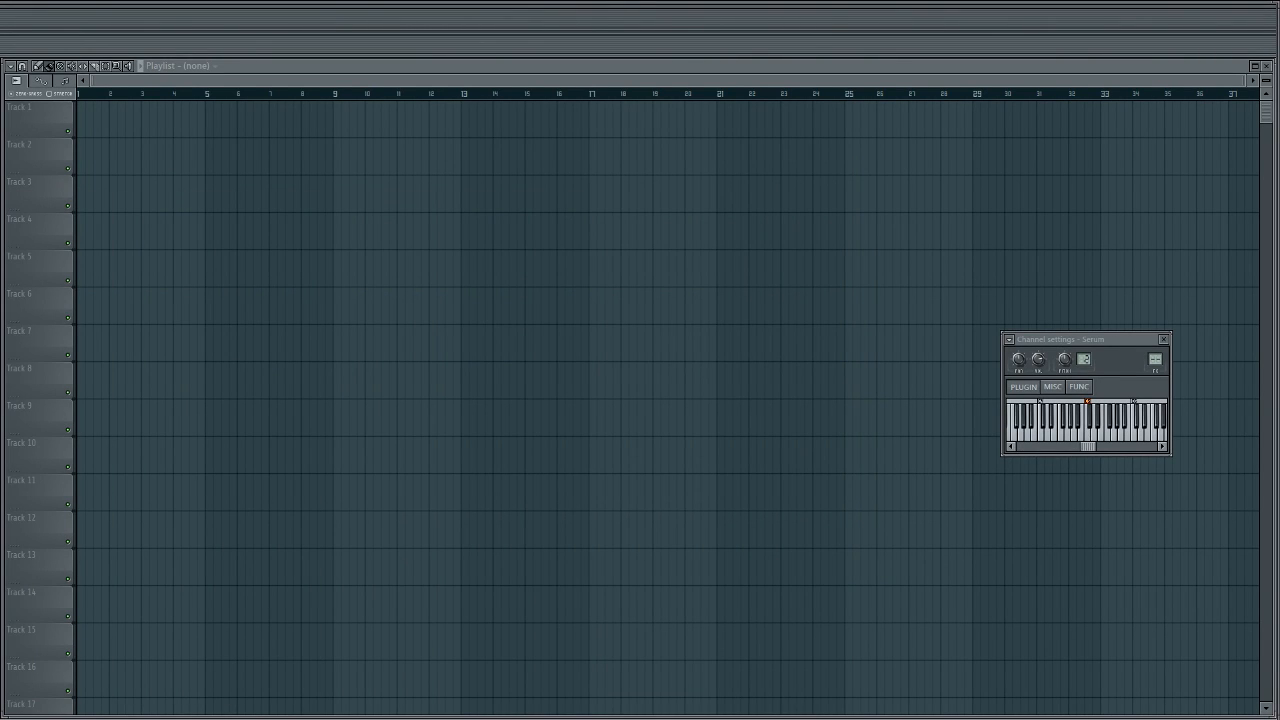
drag(0, 205, 809, 148)
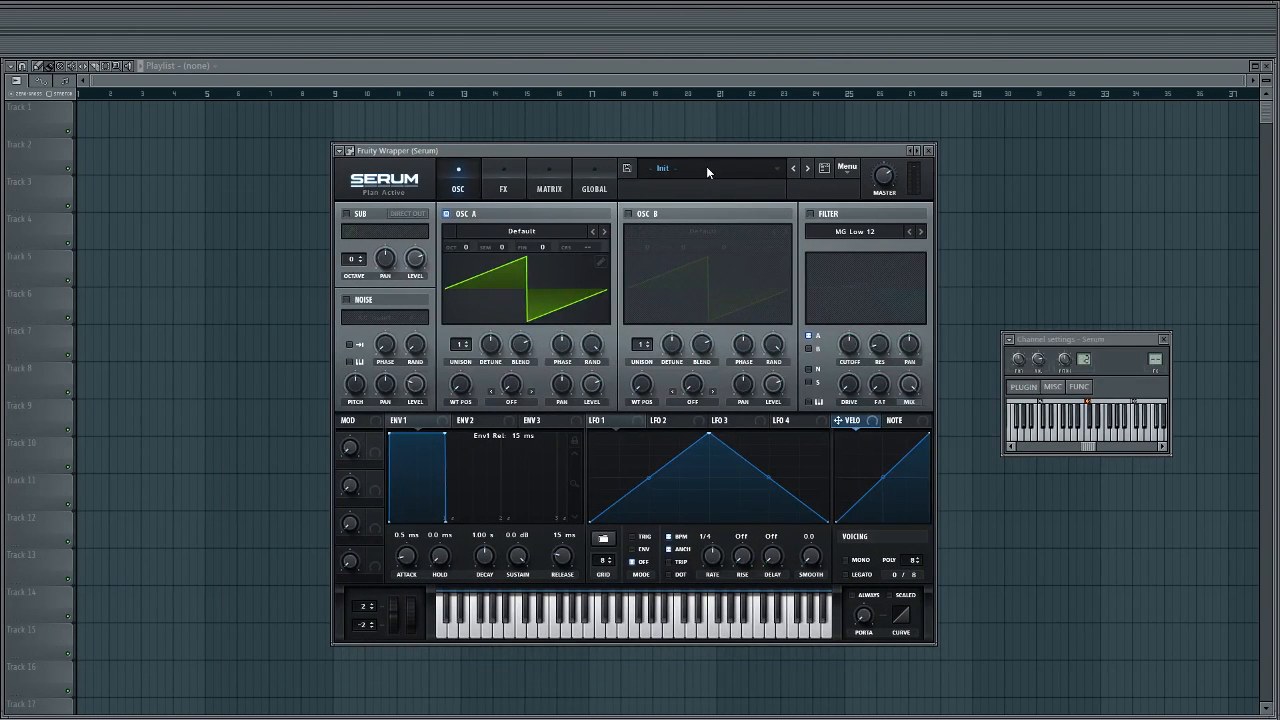
Enable oscillator B and give oscillator A the analog Basic Mg wavetable, moving its wavetable position to the sawtooth shape
click(630, 214)
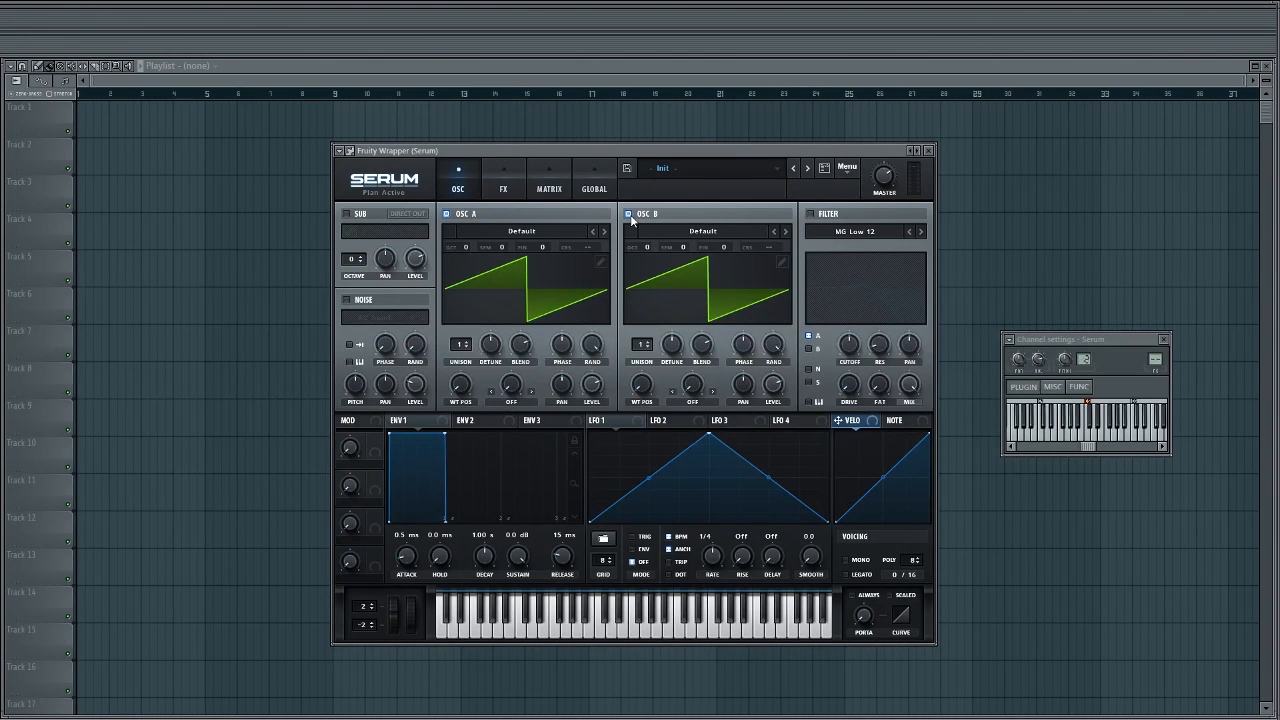
click(513, 236)
mouse_move(500, 247)
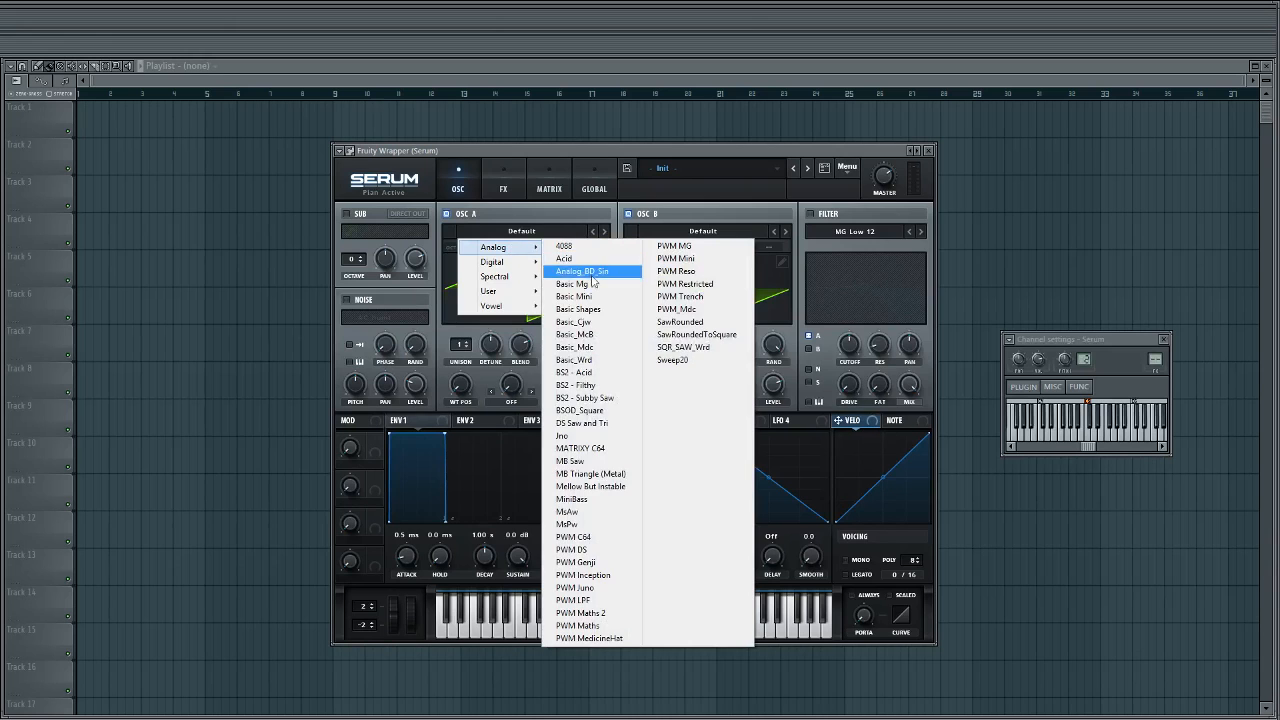
click(590, 284)
click(521, 235)
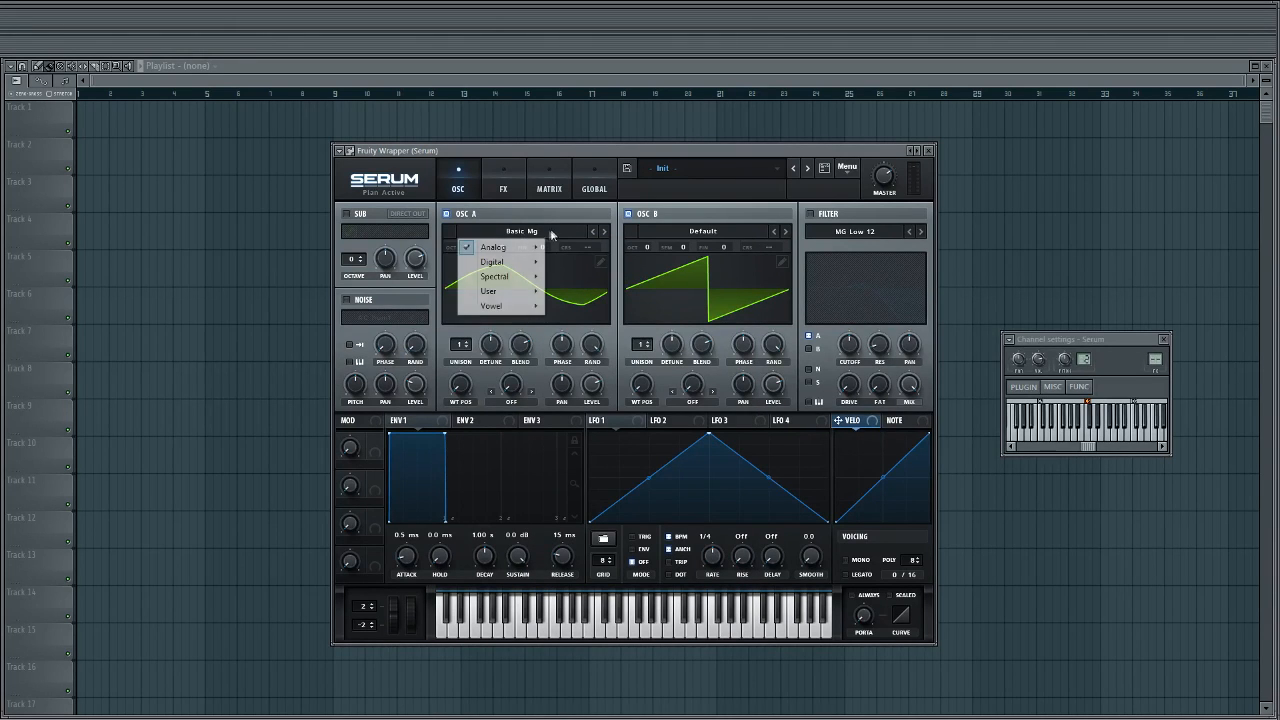
mouse_move(495, 247)
click(576, 284)
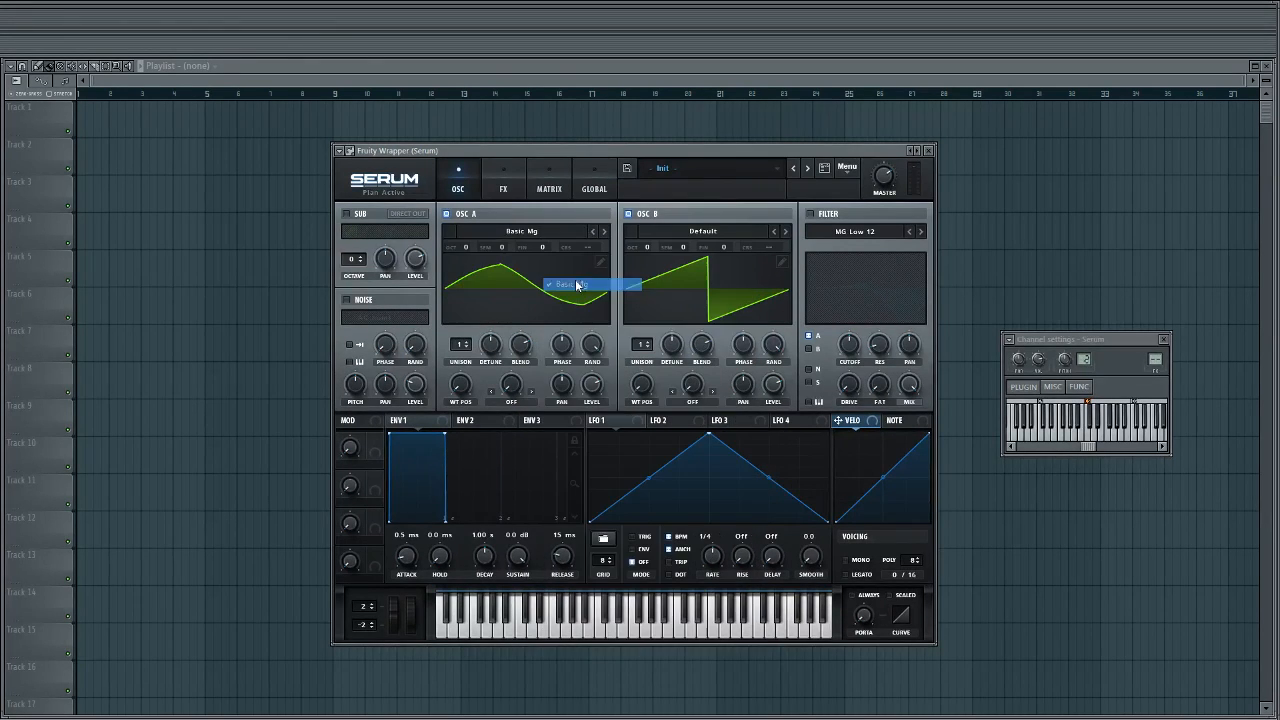
drag(460, 390, 466, 343)
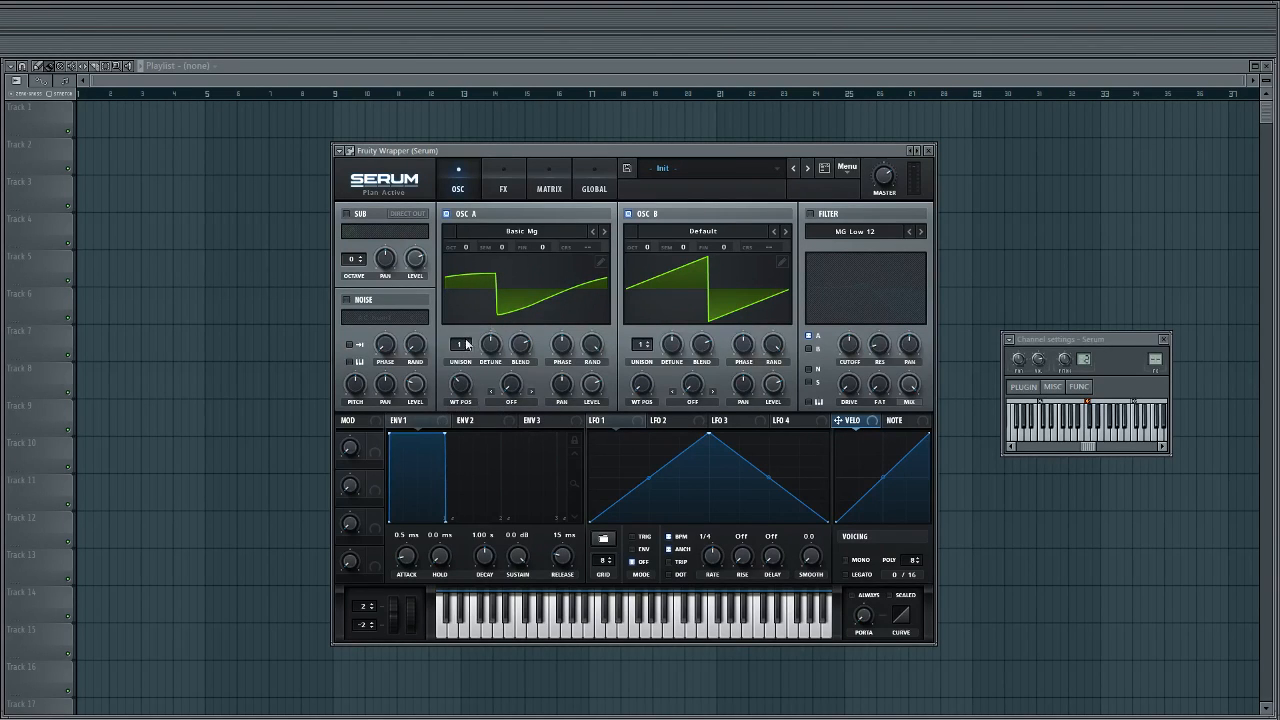
Load the analog Basic Mg wavetable in oscillator B and match its wavetable position to oscillator A's sawtooth shape
click(670, 231)
mouse_move(672, 246)
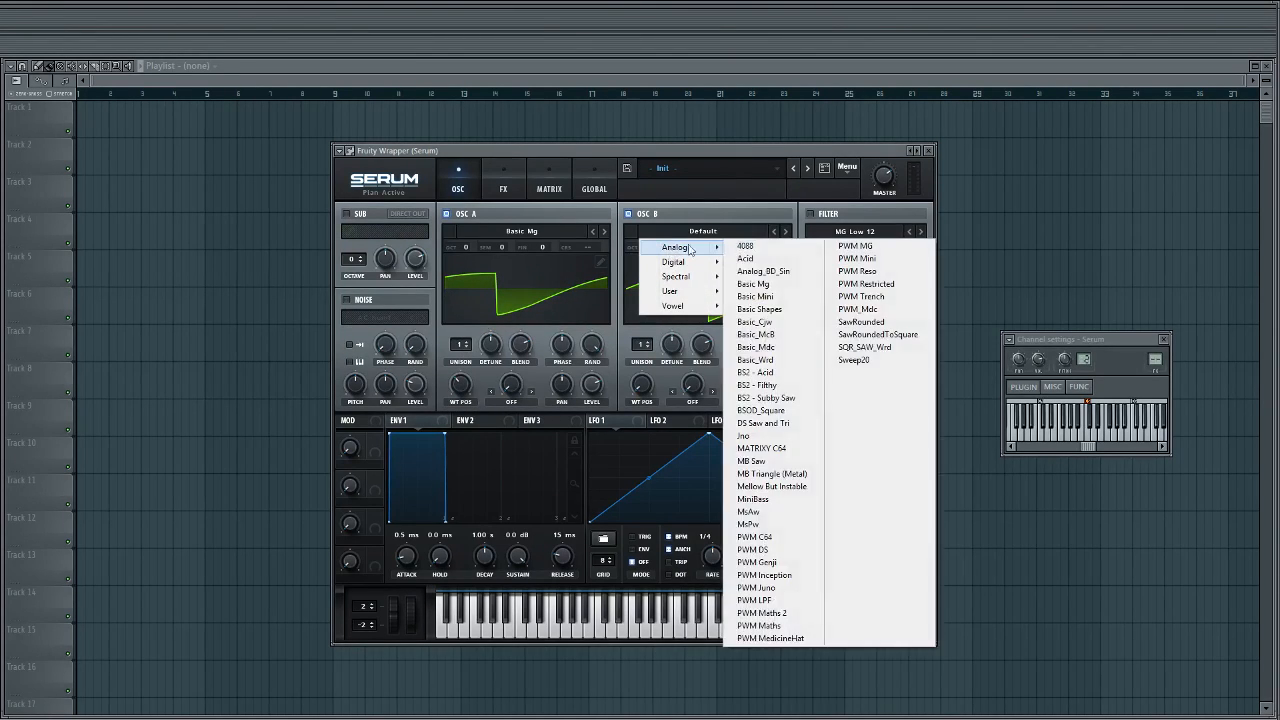
click(758, 284)
drag(643, 379, 645, 340)
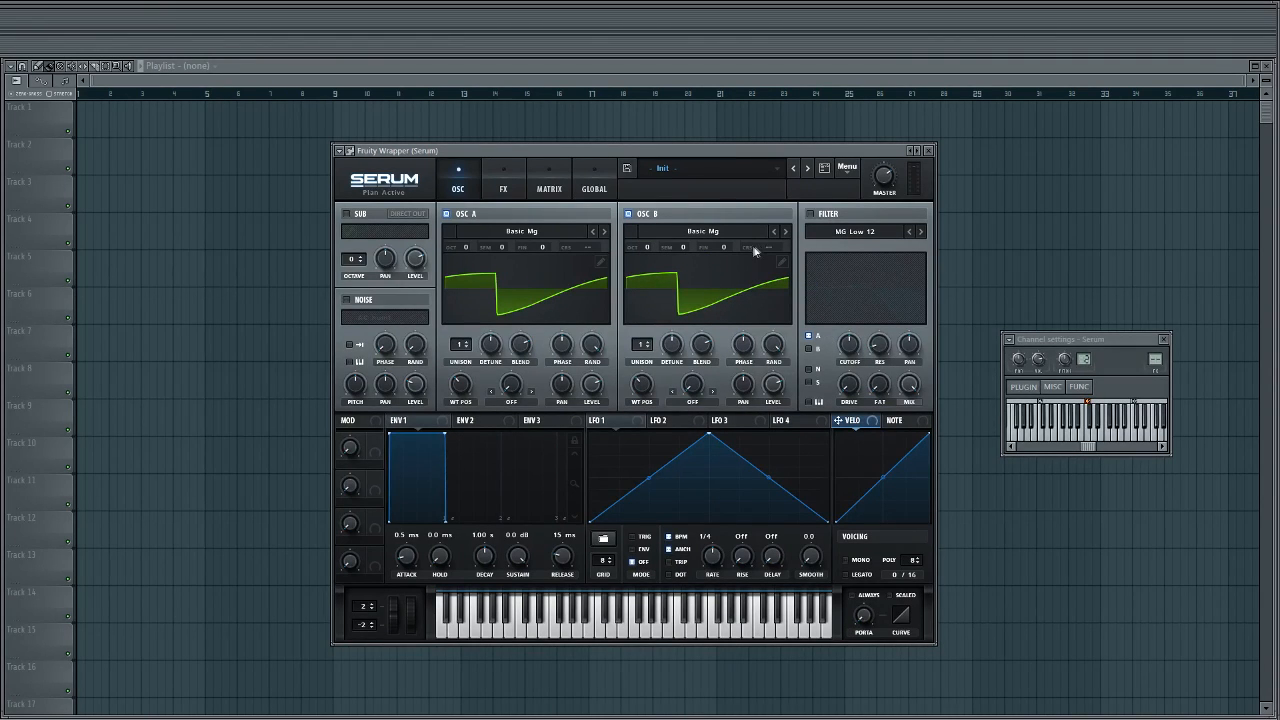
Fine-tune oscillator B to 5 and oscillator A to -4, and set oscillator A's octave to -1
drag(726, 245, 726, 240)
drag(548, 244, 547, 247)
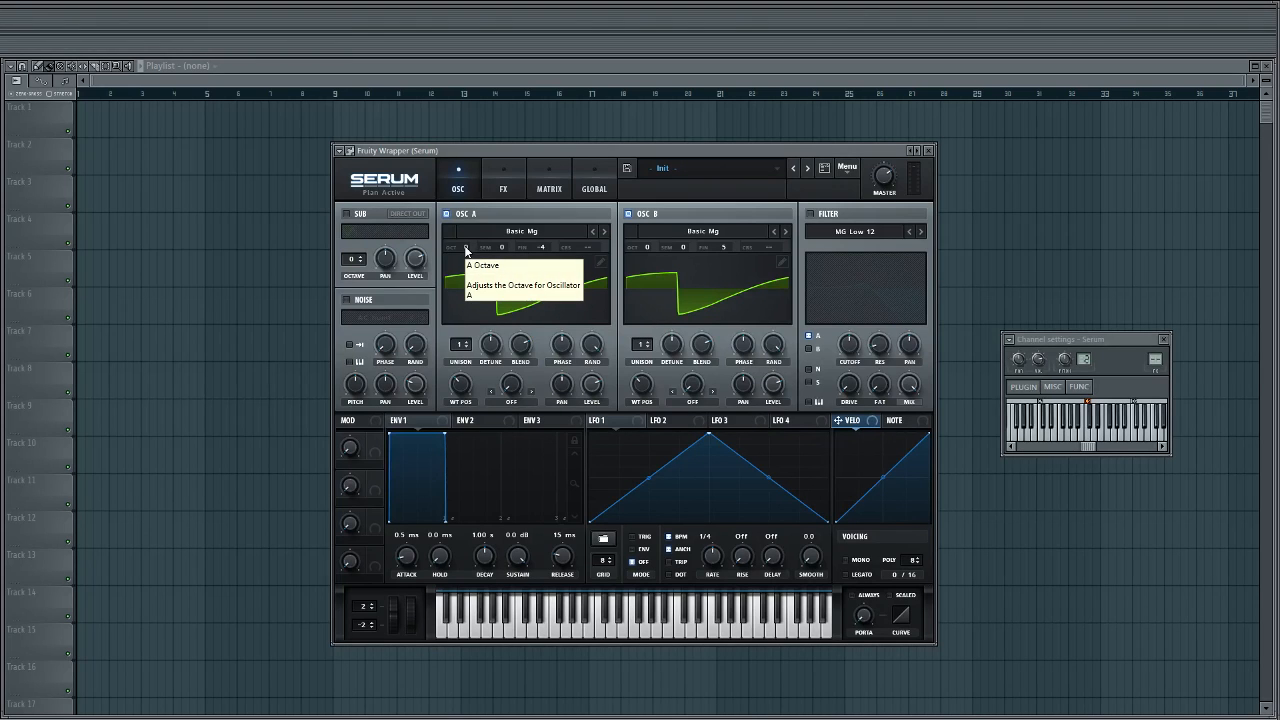
drag(465, 248, 465, 250)
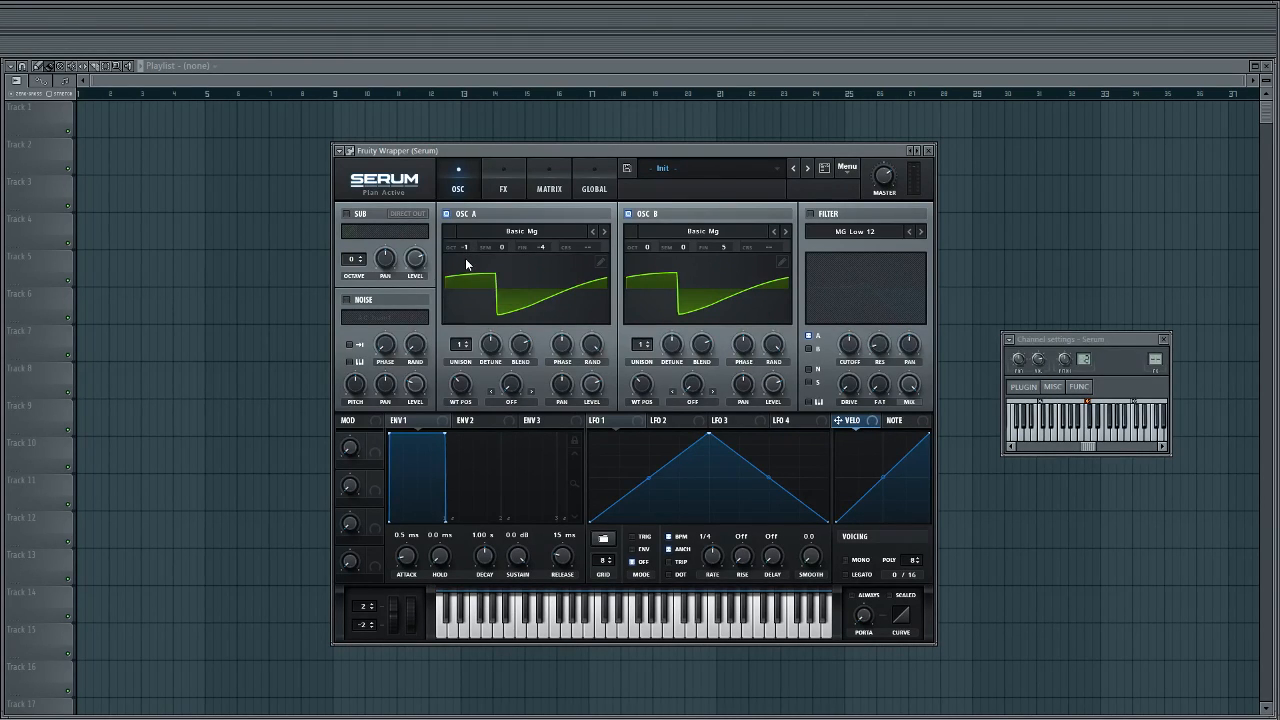
Play a few test notes to audition the detuned oscillators
key(z)
key(b)
key(d)
key(v)
key(z)
Turn on mono and legato voicing and set a short portamento time of about 2 ms
click(849, 562)
click(845, 573)
drag(865, 613, 863, 595)
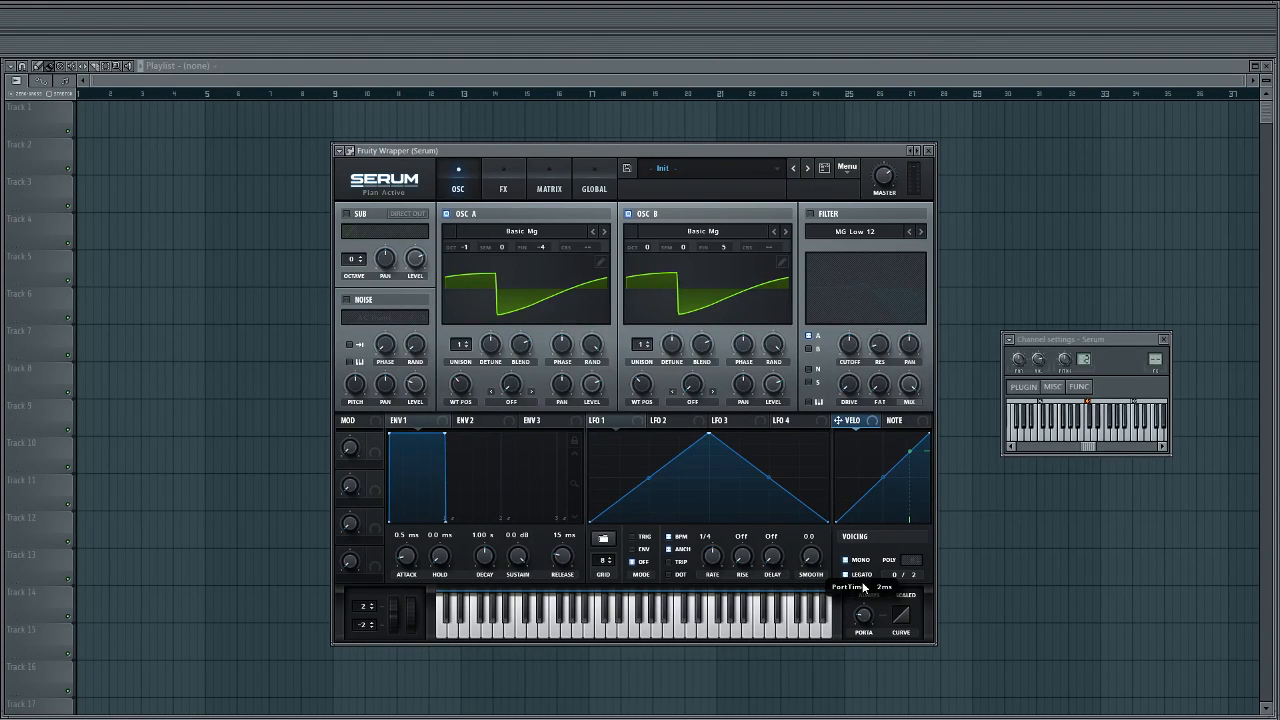
drag(863, 587, 864, 590)
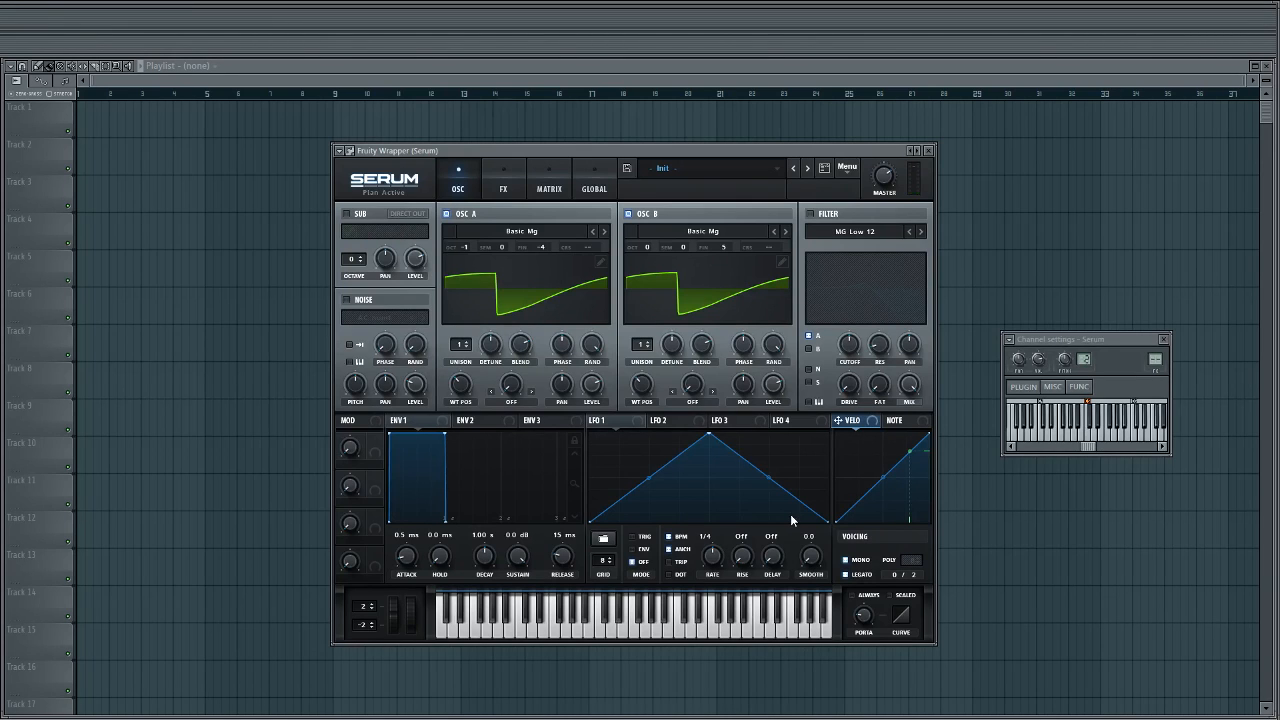
Enable the filter for both oscillators and set its type to MG Low 18
click(810, 214)
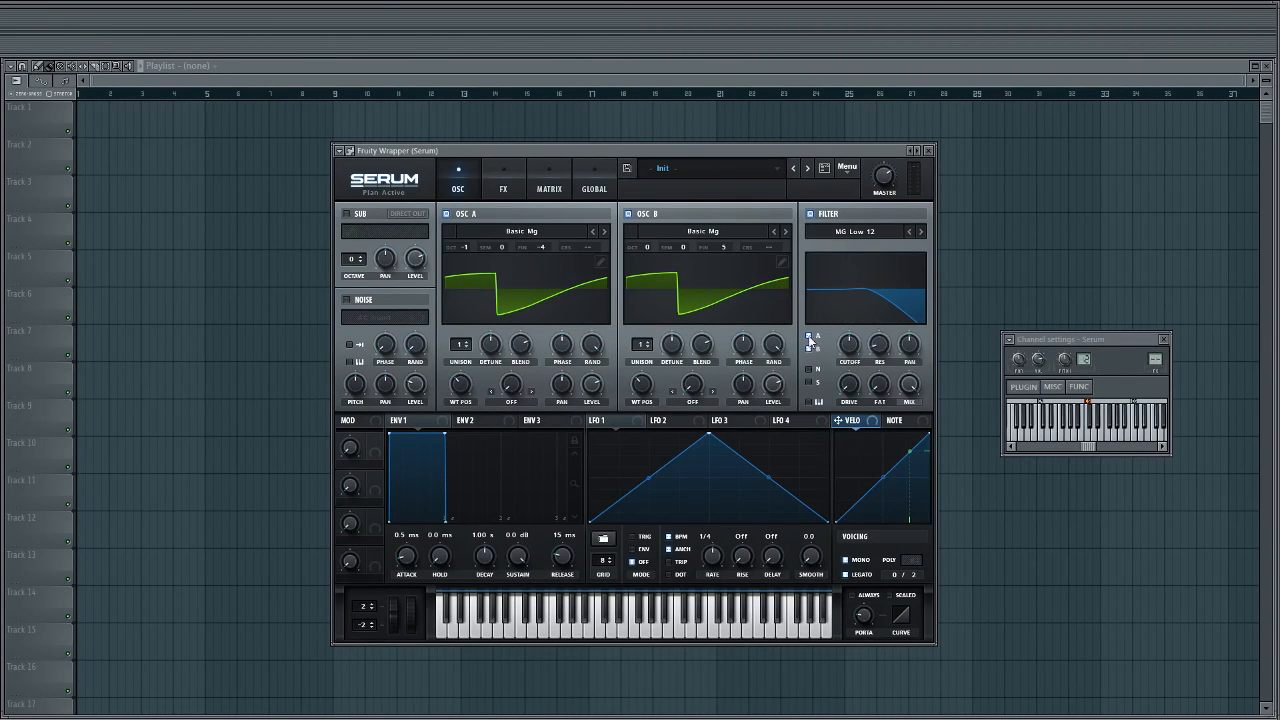
click(847, 239)
mouse_move(866, 252)
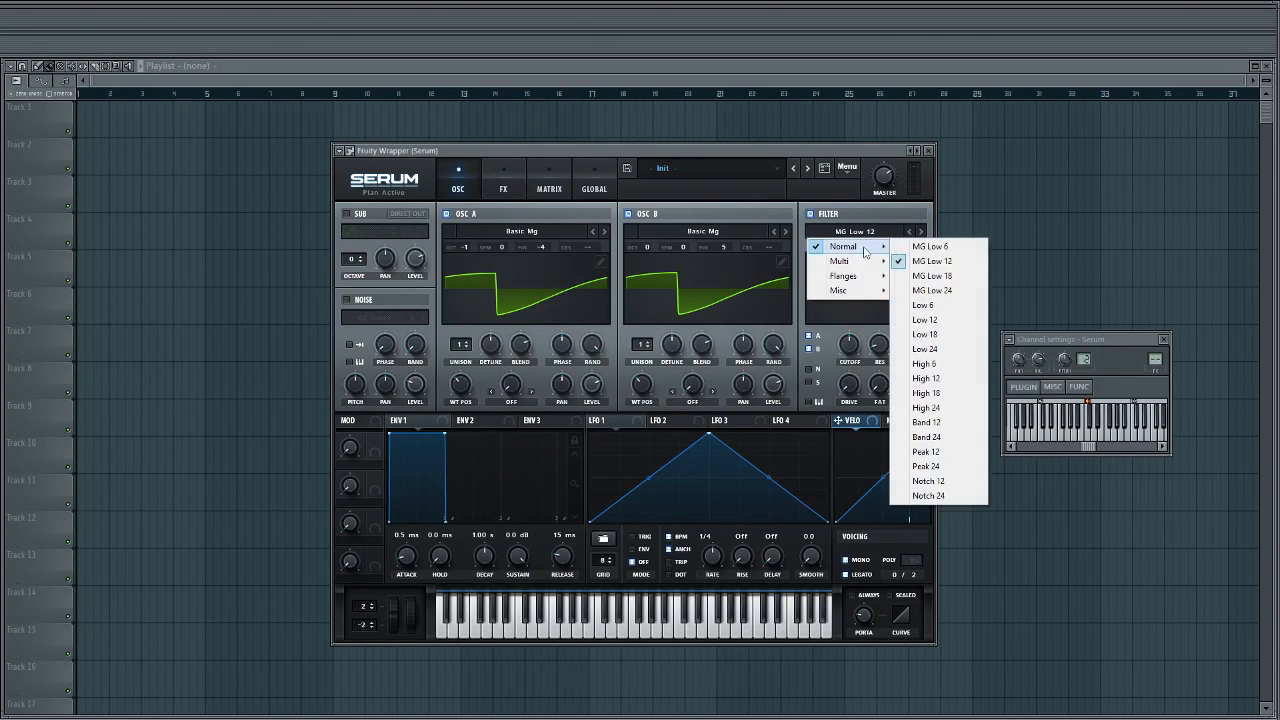
click(932, 276)
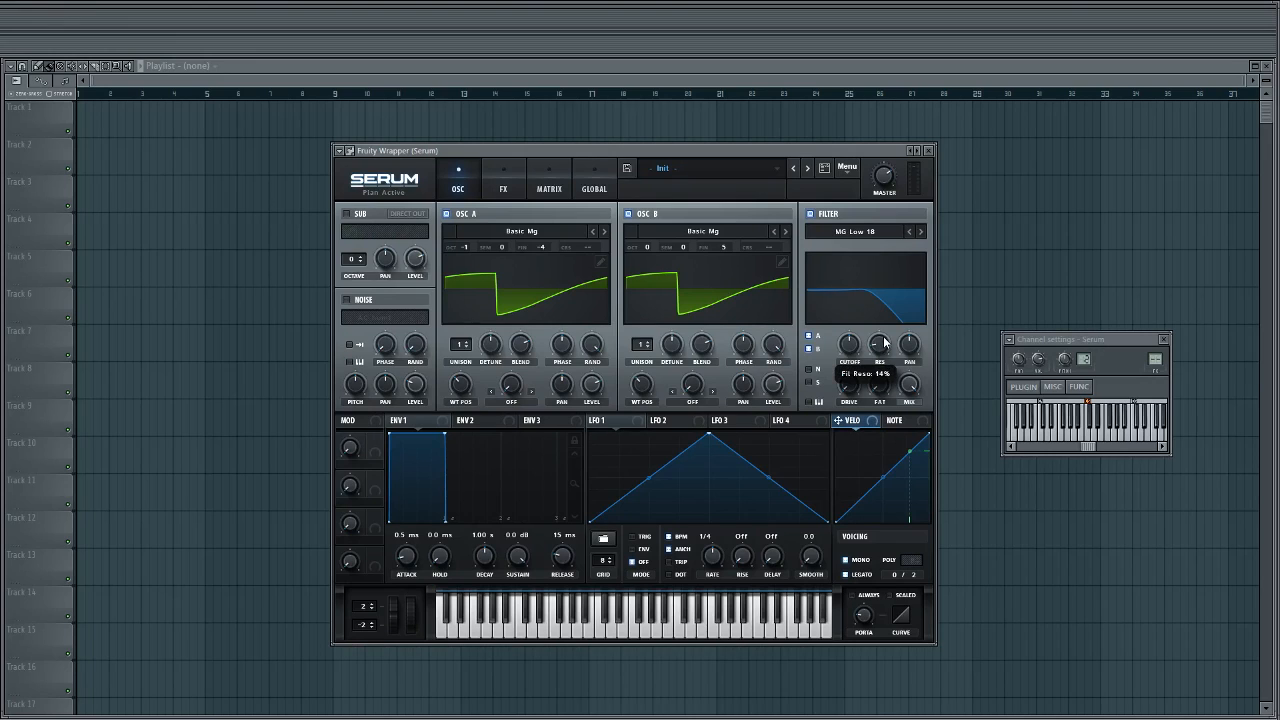
Set the filter's resonance to about 14%, drive to 15% and fat to 15%, and lower the cutoff slightly
drag(886, 338, 886, 334)
drag(848, 380, 852, 362)
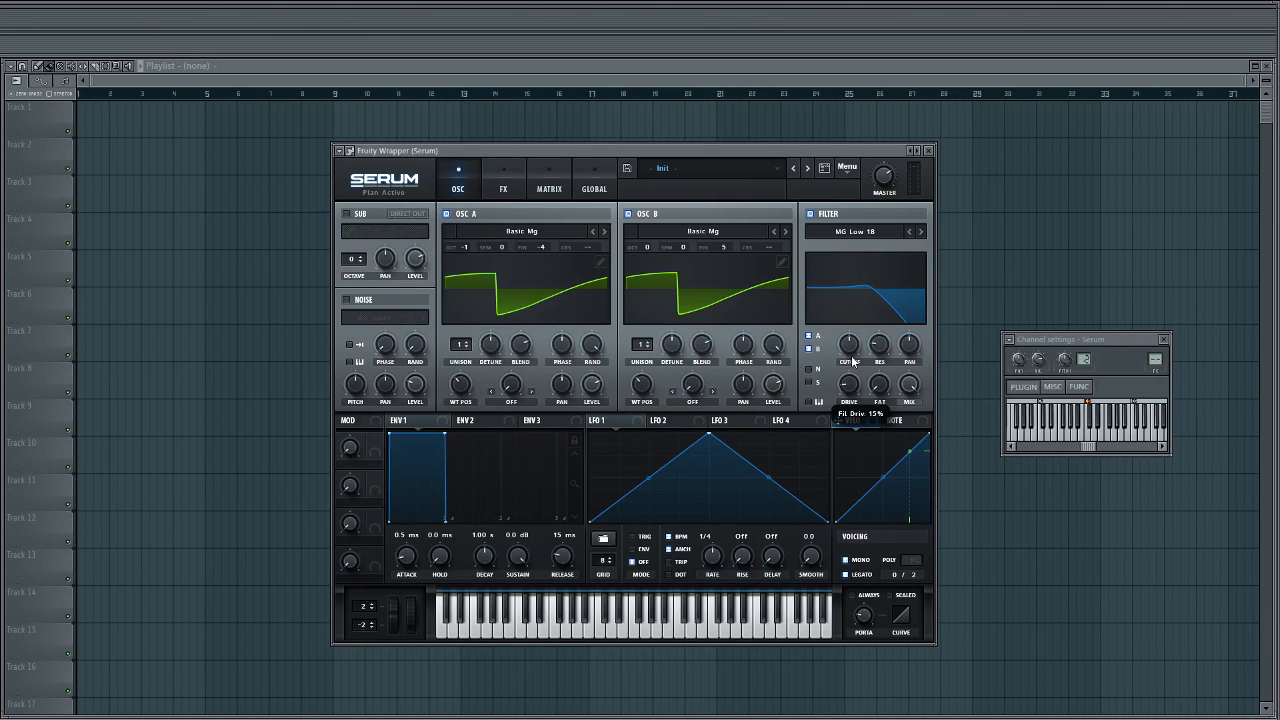
drag(879, 380, 878, 370)
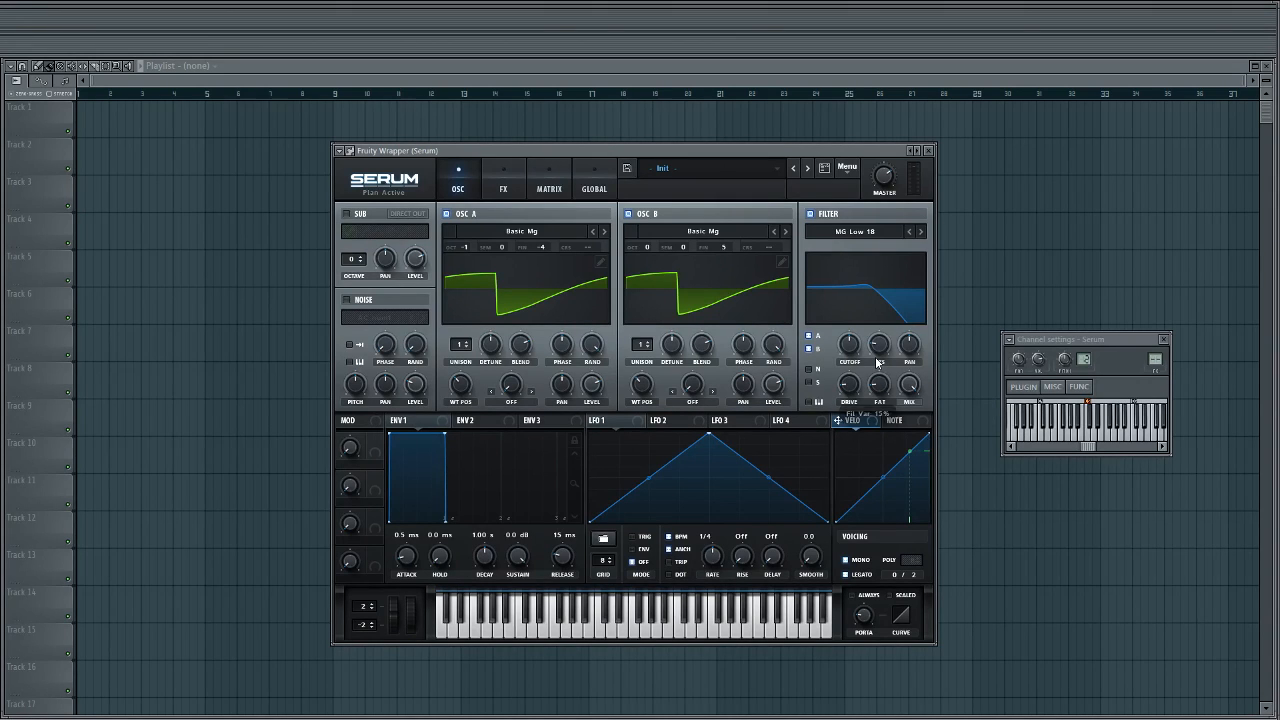
drag(852, 346, 852, 353)
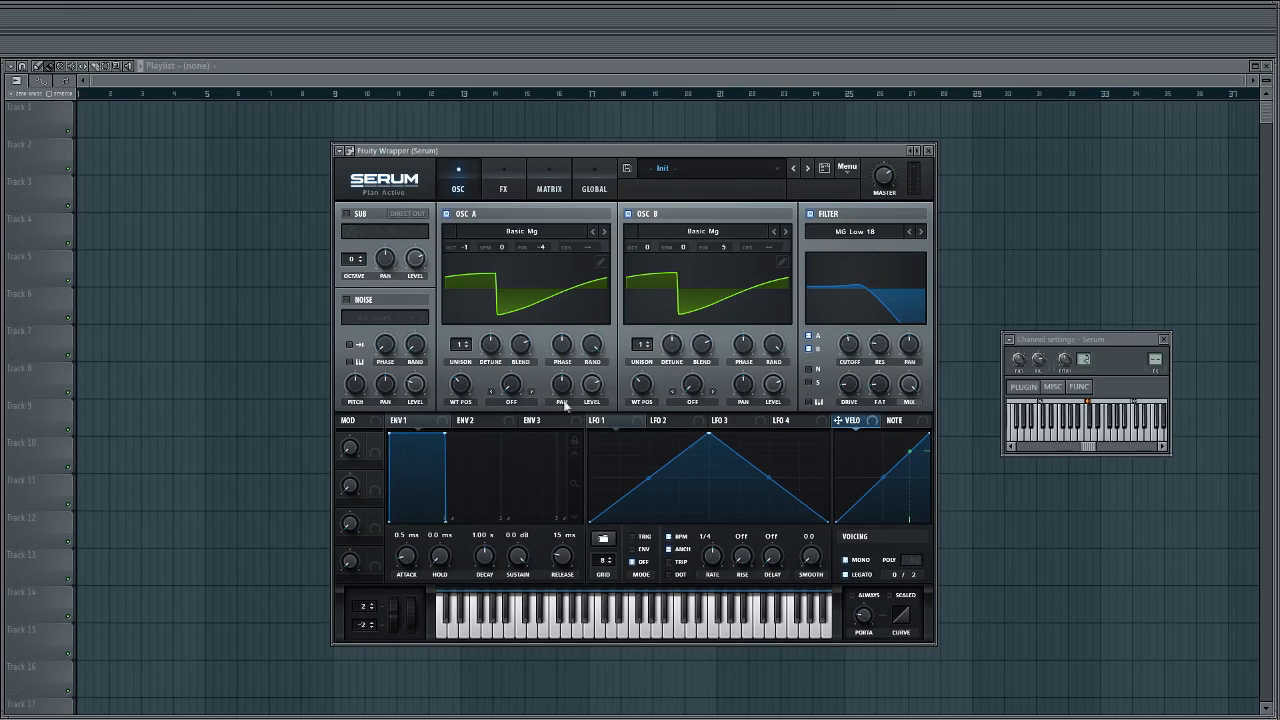
Set envelope 2's sustain to 0% and its decay to 7.37 s
click(465, 422)
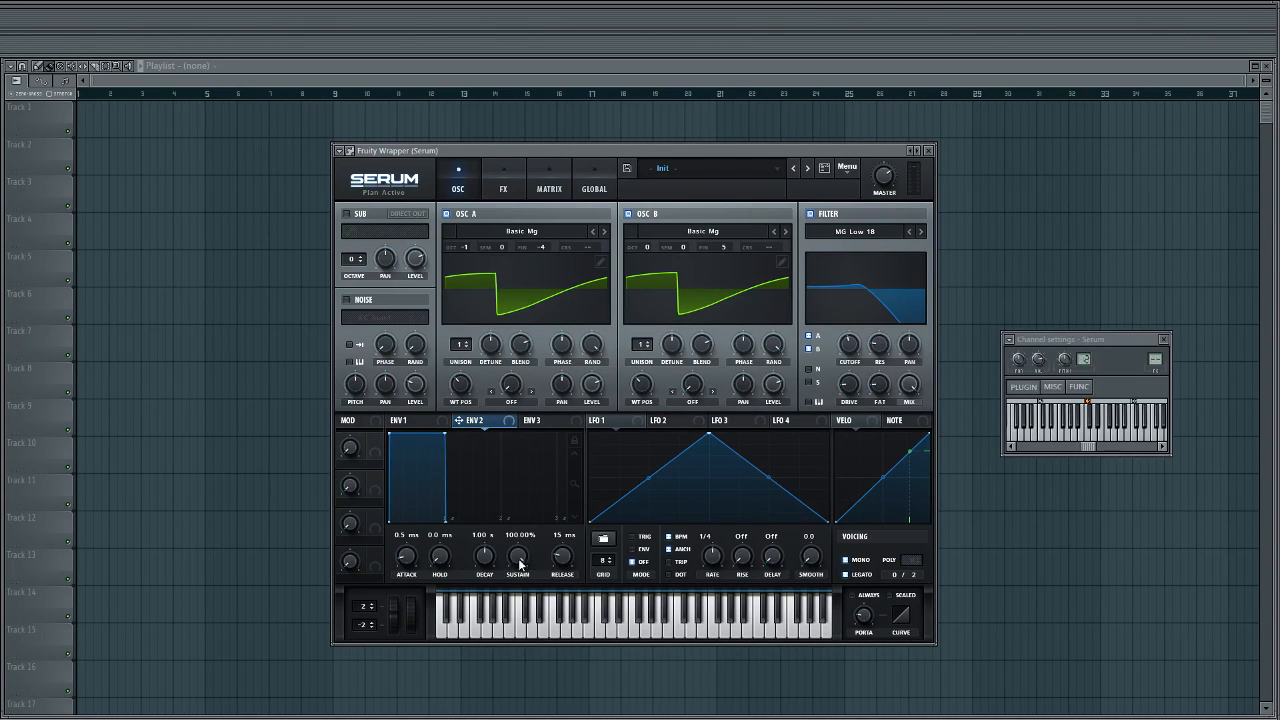
drag(518, 562, 531, 712)
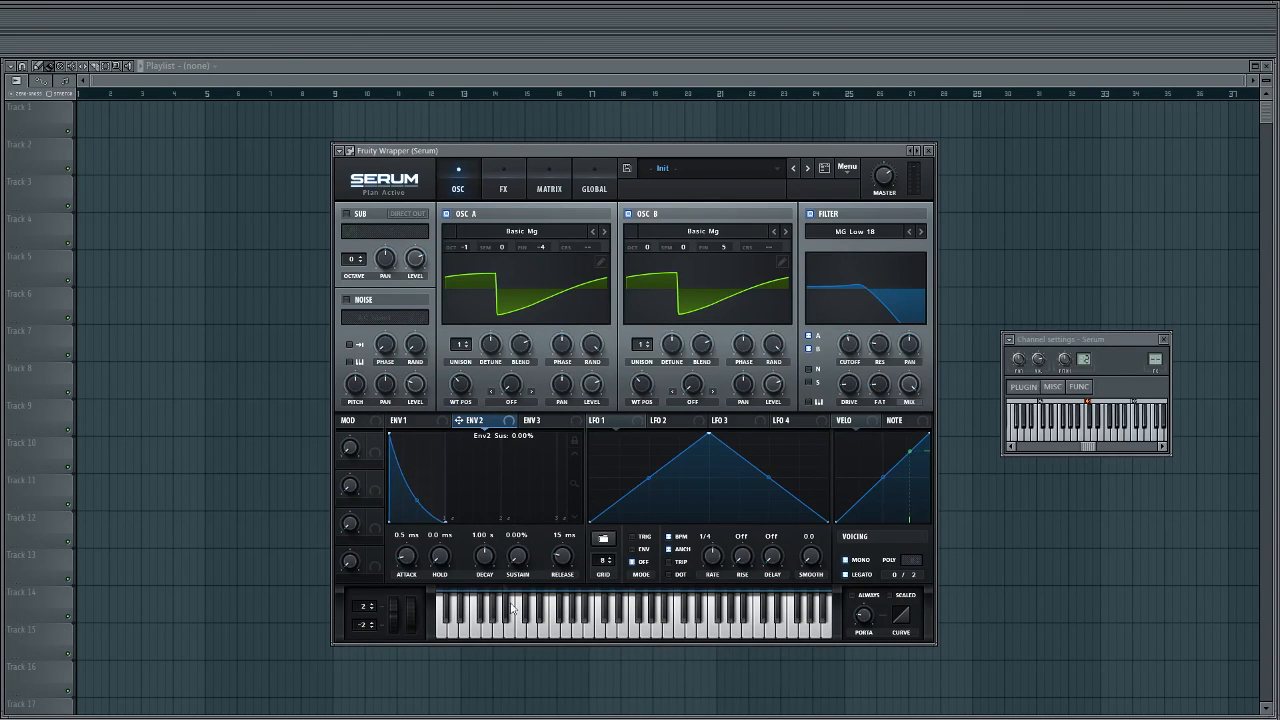
mouse_move(482, 560)
mouse_down()
mouse_move(490, 533)
mouse_move(482, 540)
mouse_up()
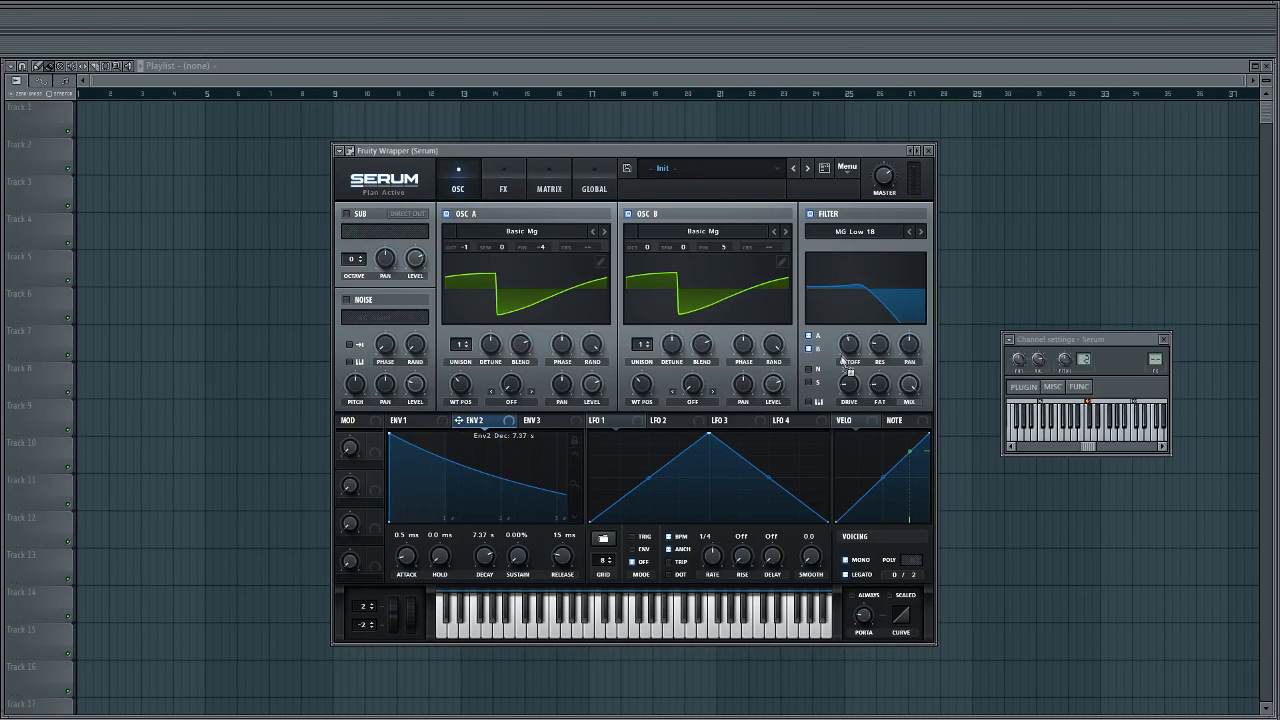
Assign envelope 2 to the filter cutoff with an amount of about 44 and lower the base cutoff
drag(848, 348, 831, 348)
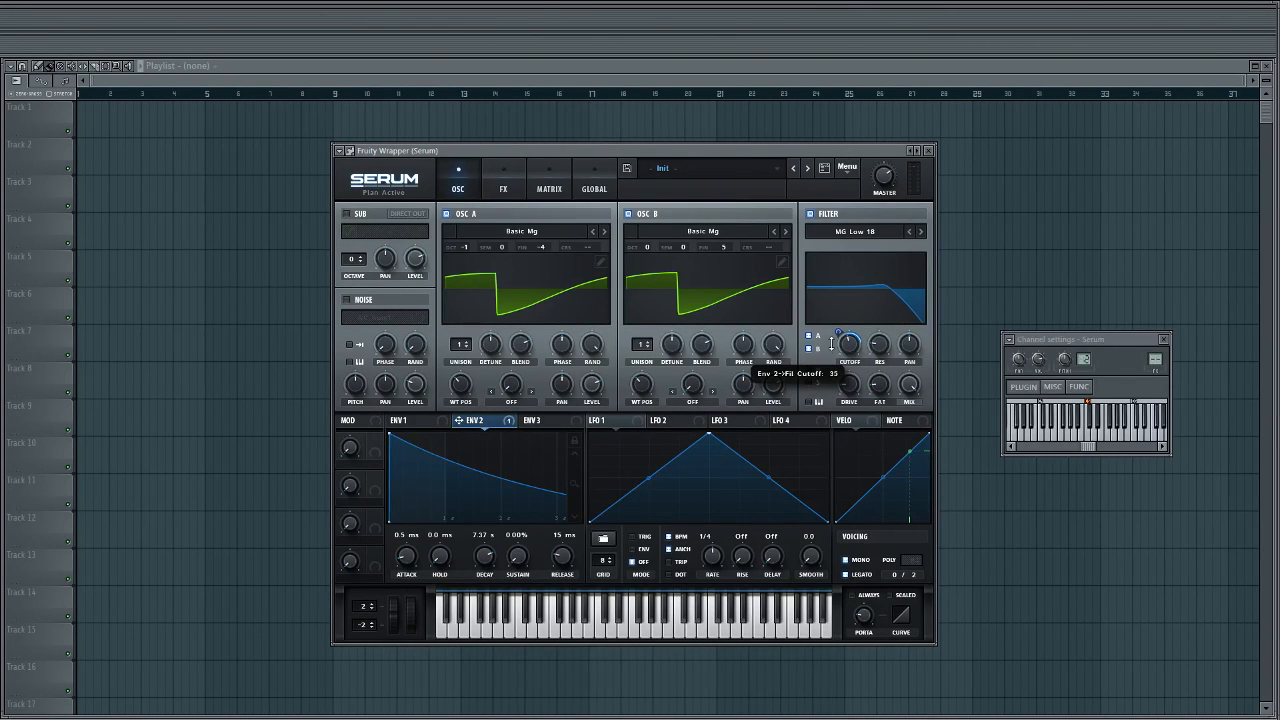
drag(850, 348, 850, 359)
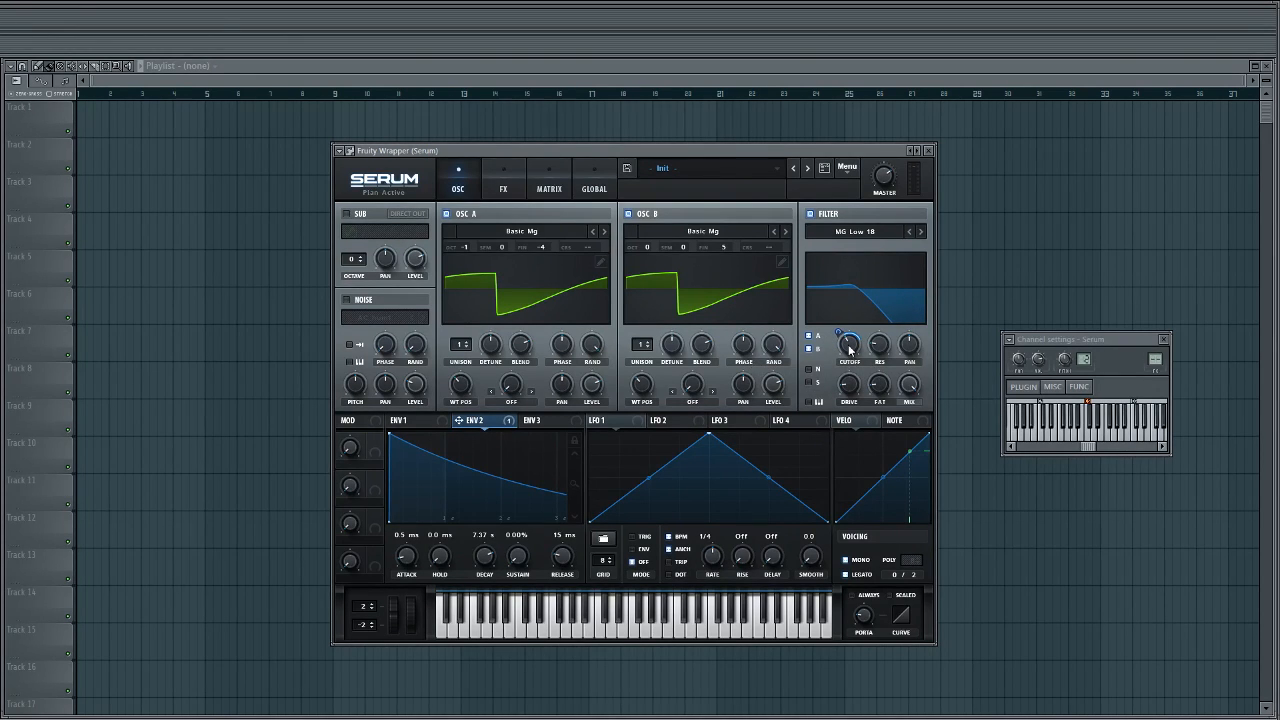
drag(850, 348, 852, 370)
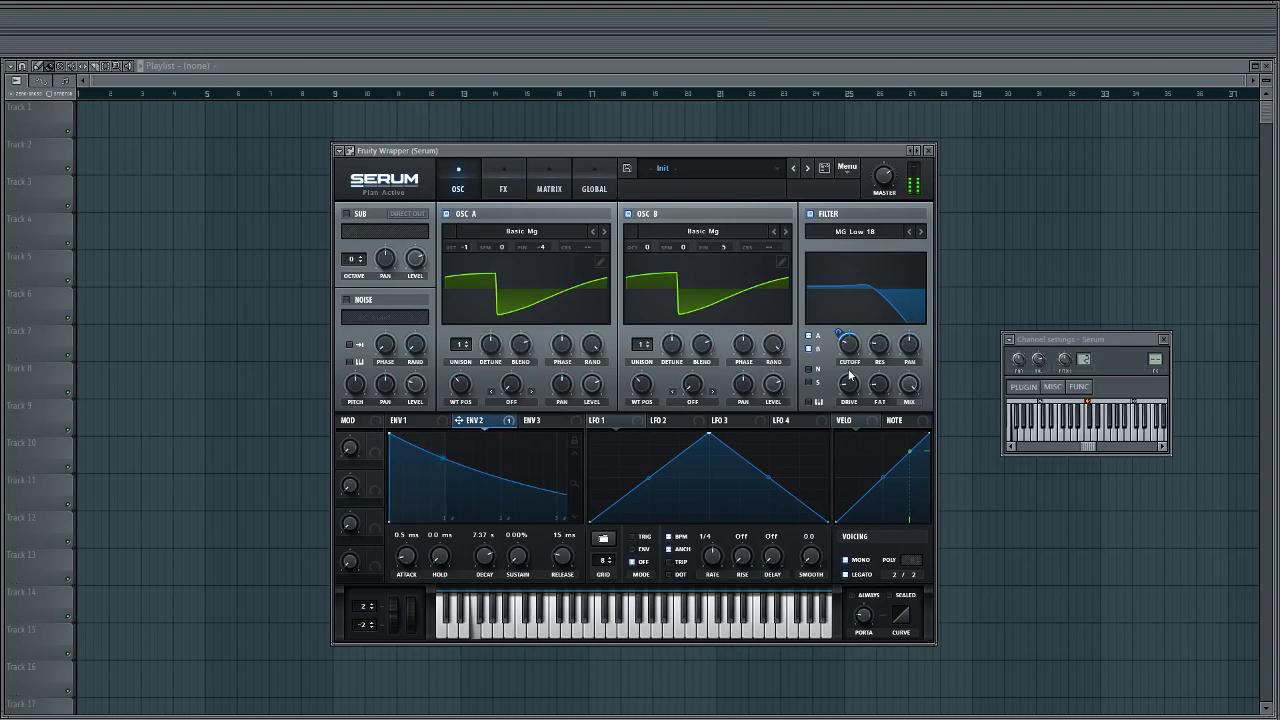
drag(849, 346, 839, 325)
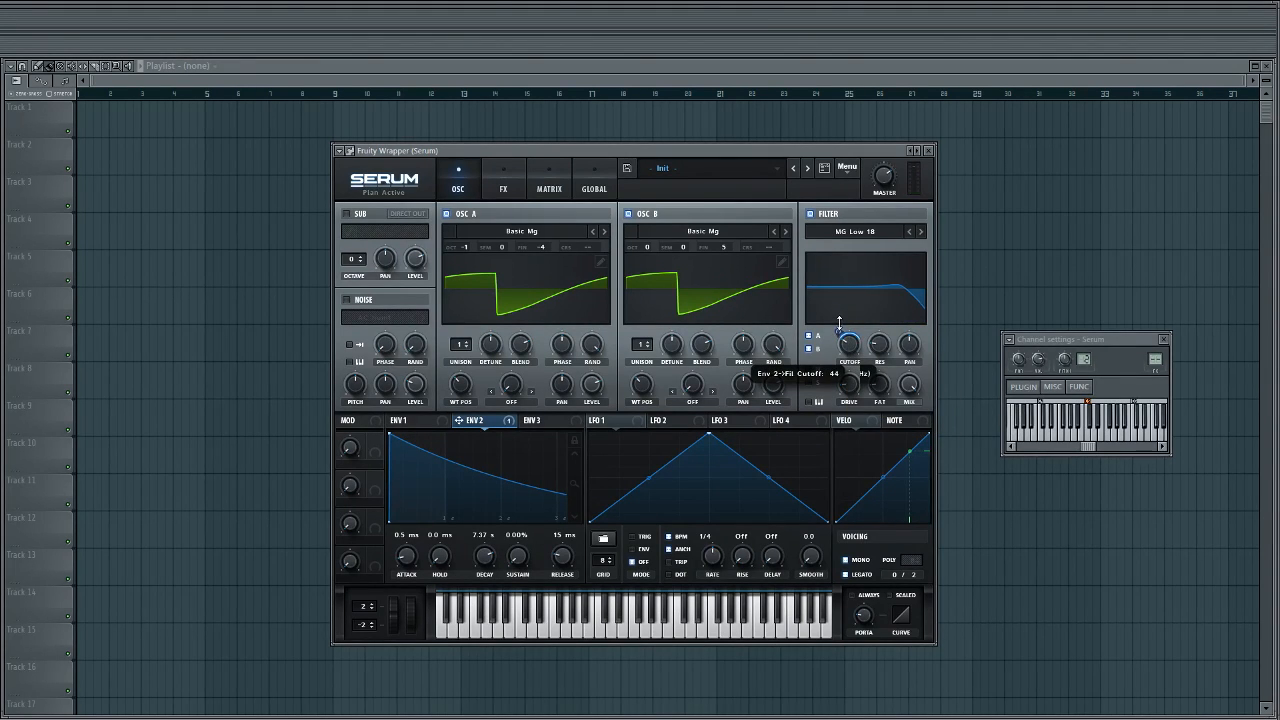
drag(839, 321, 839, 321)
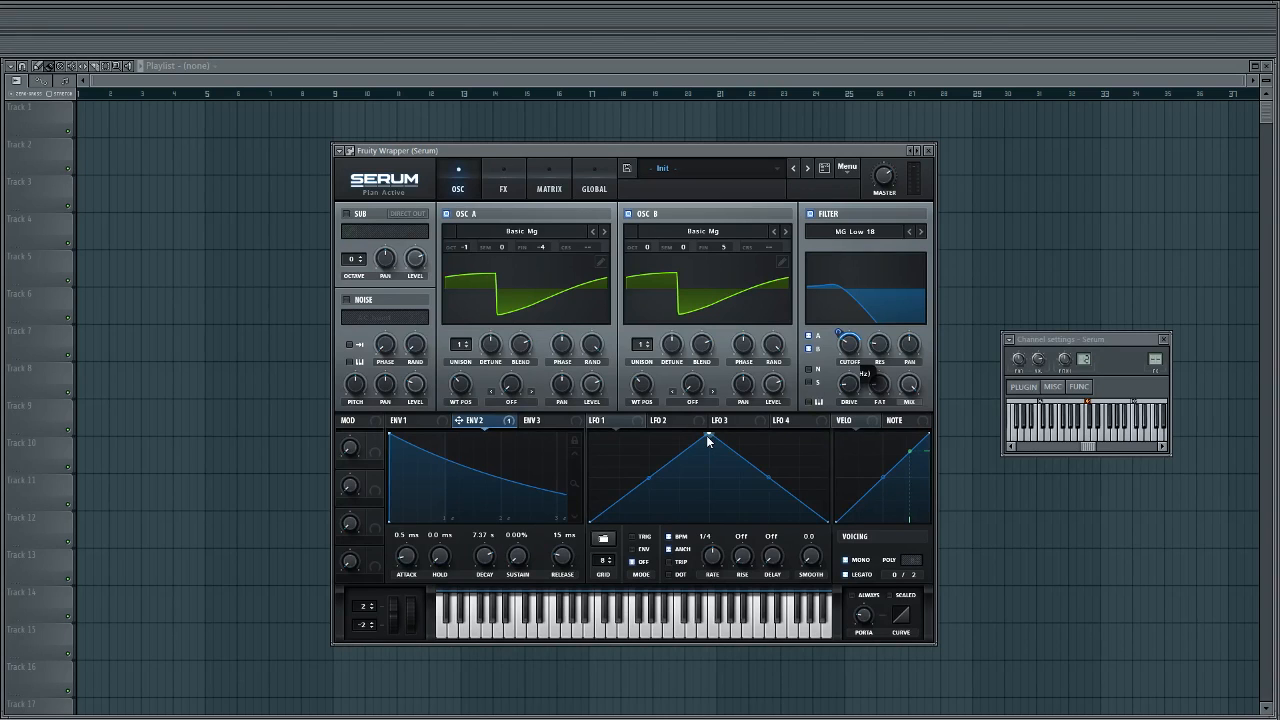
Reshape LFO 1 into a descending ramp and assign it to the filter cutoff
drag(708, 438, 590, 432)
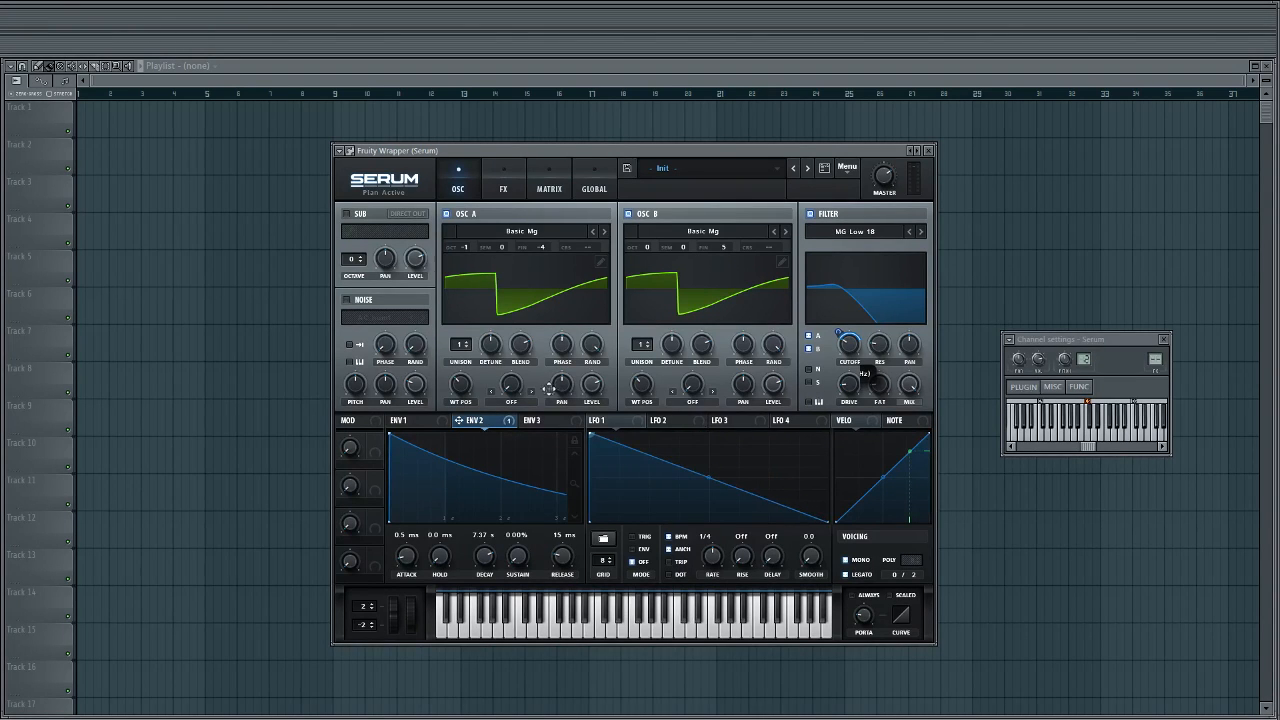
click(598, 422)
drag(591, 434, 530, 360)
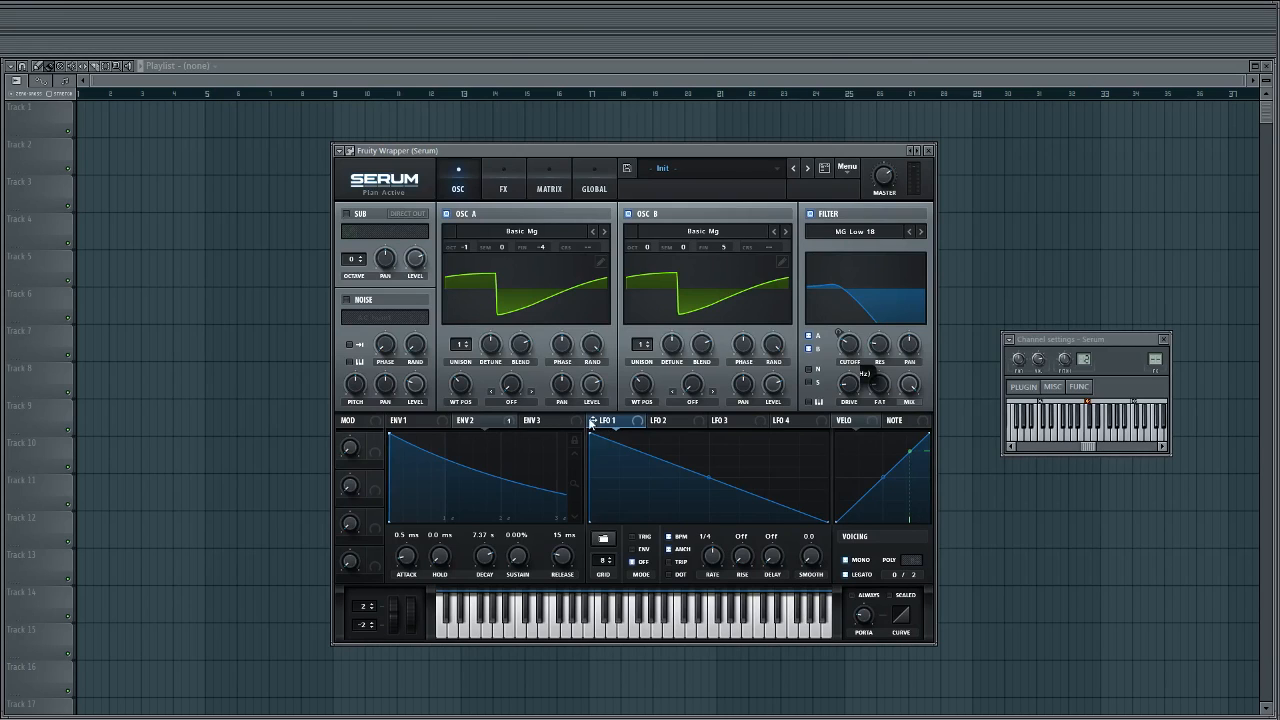
drag(592, 421, 830, 372)
Set LFO 1 to Trig mode with a 1/8 rate and play a test note
click(632, 538)
drag(720, 558, 721, 541)
key(b)
Enable the Delay effect, set its filter frequency to about 4165, and set its mix to 20%
click(510, 181)
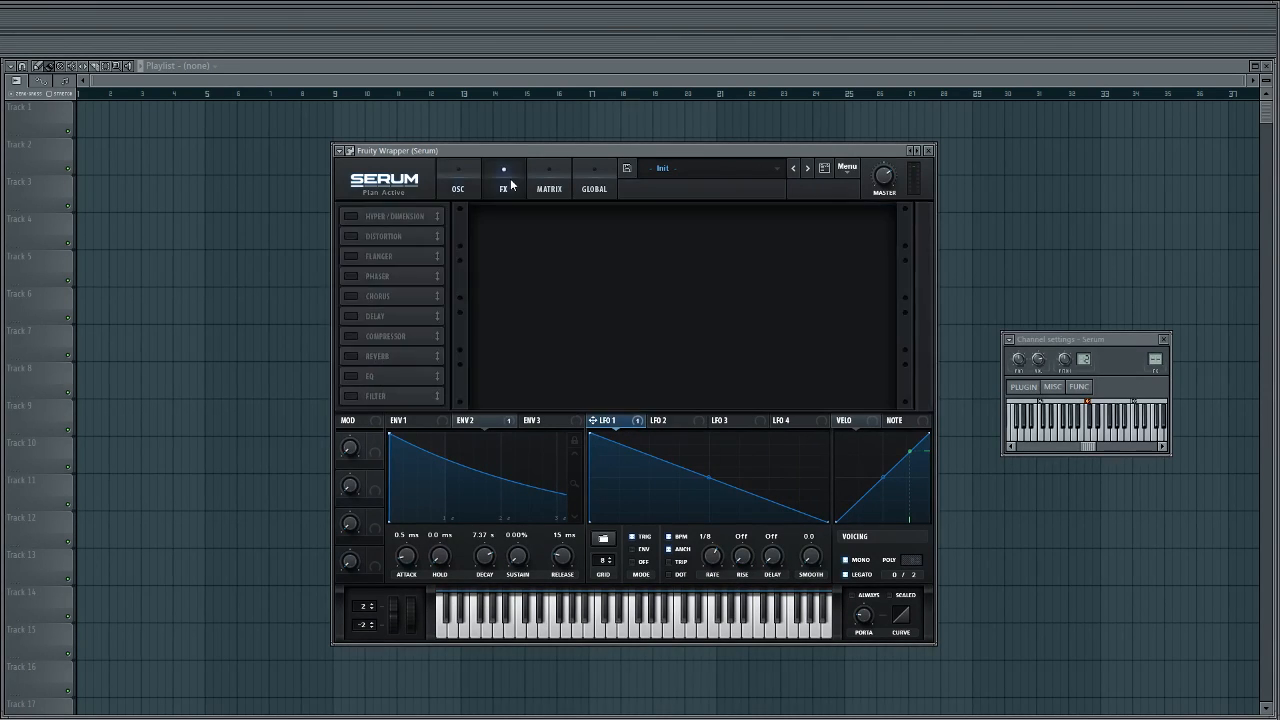
click(355, 316)
drag(735, 219, 752, 238)
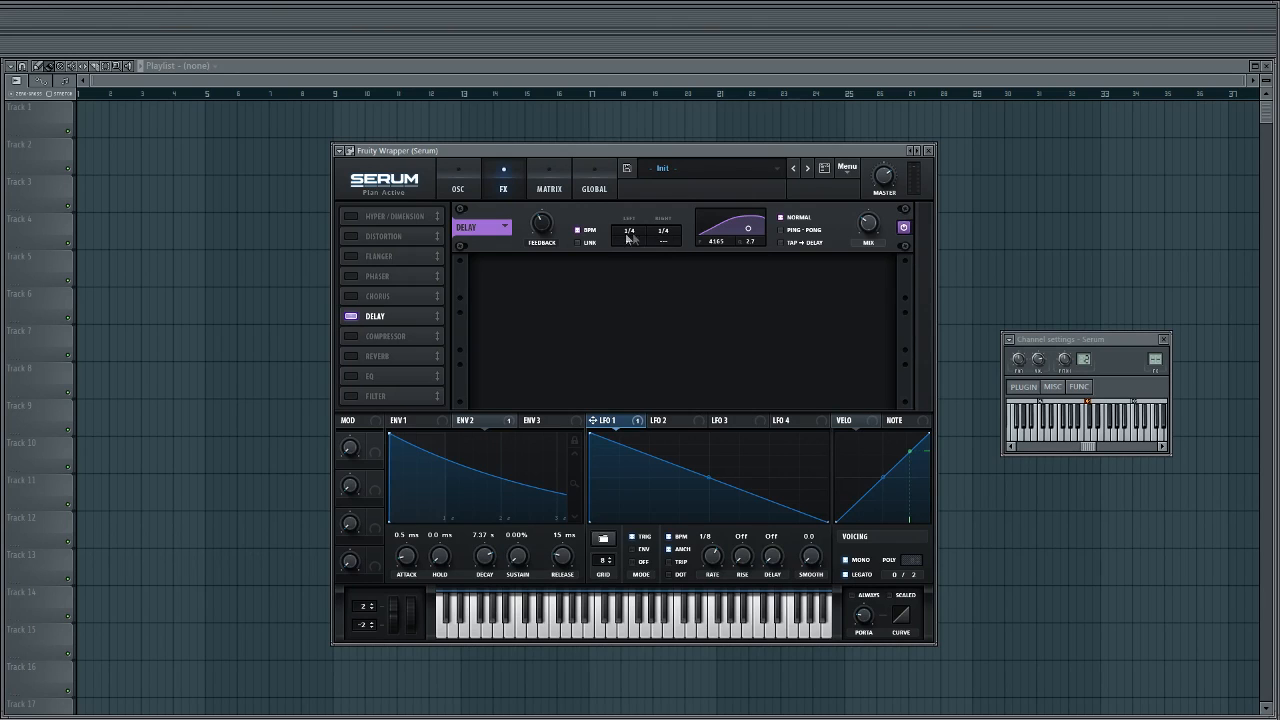
mouse_move(869, 230)
drag(869, 230, 868, 240)
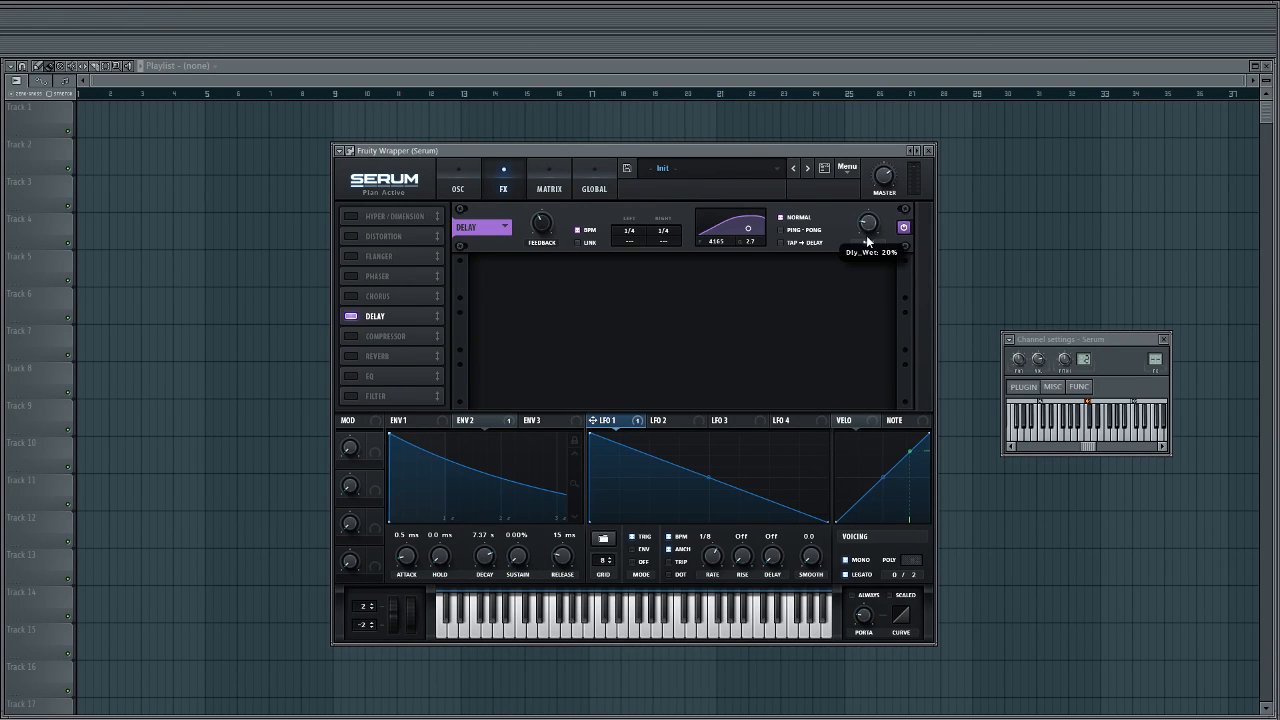
Enable the Reverb effect and set its mix to 19% and its decay to 2.2 s
click(350, 356)
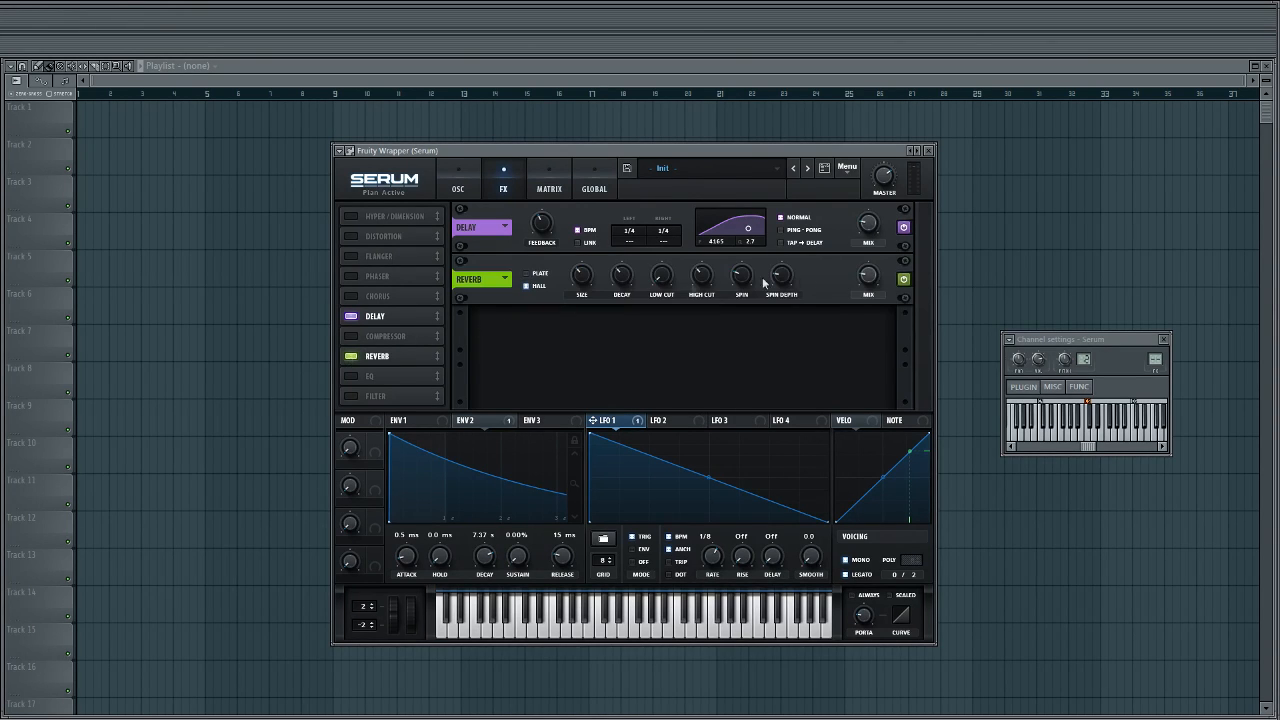
mouse_move(867, 282)
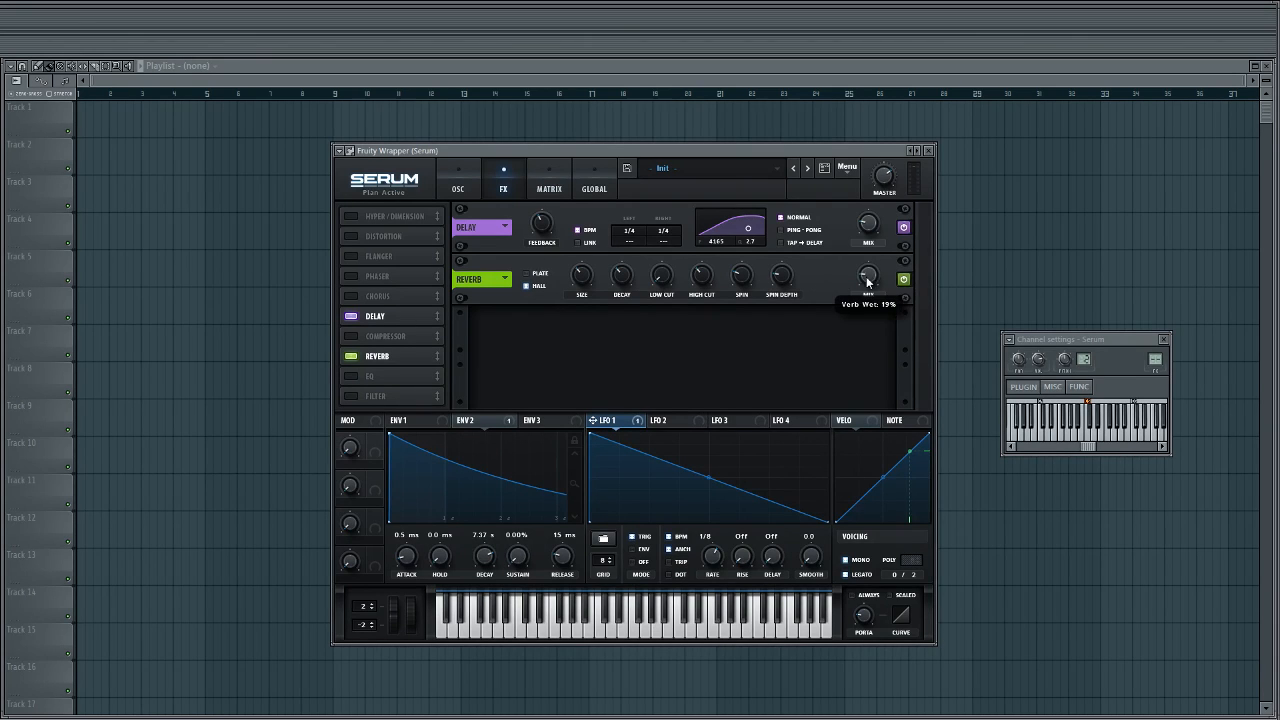
mouse_move(623, 290)
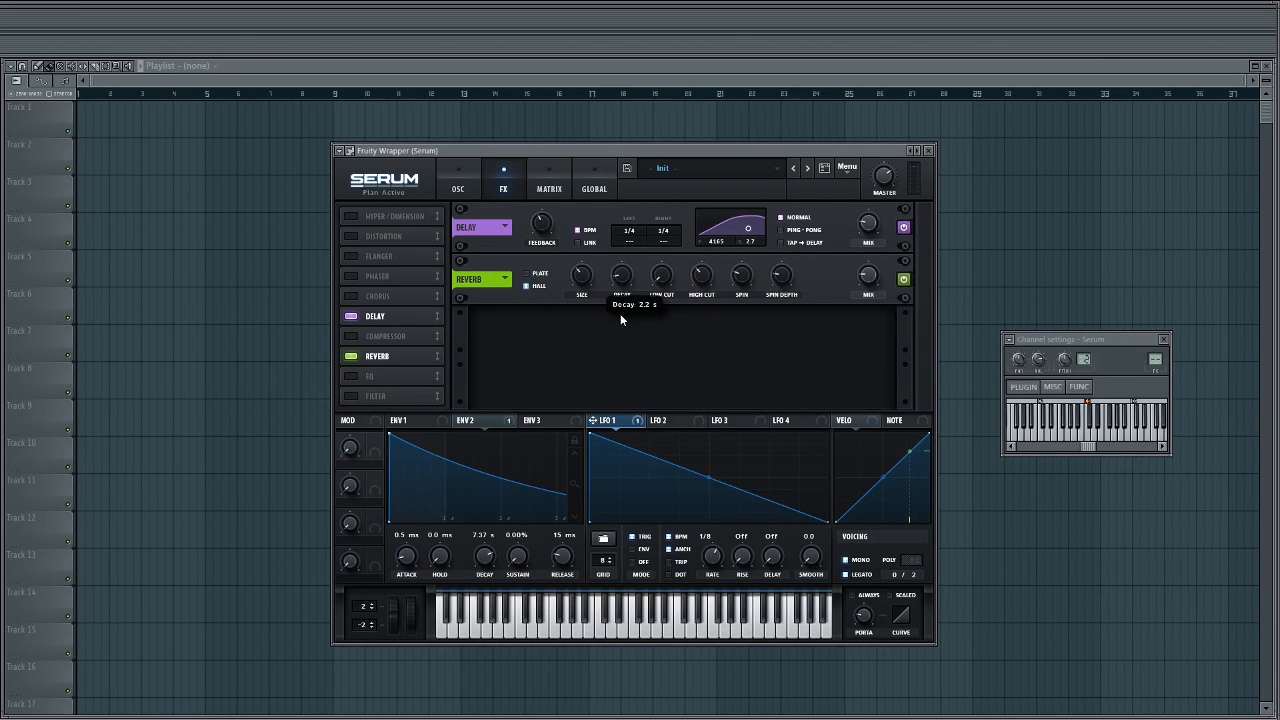
mouse_move(586, 283)
Play a test note and switch the Delay effect to Ping-Pong mode
key(b)
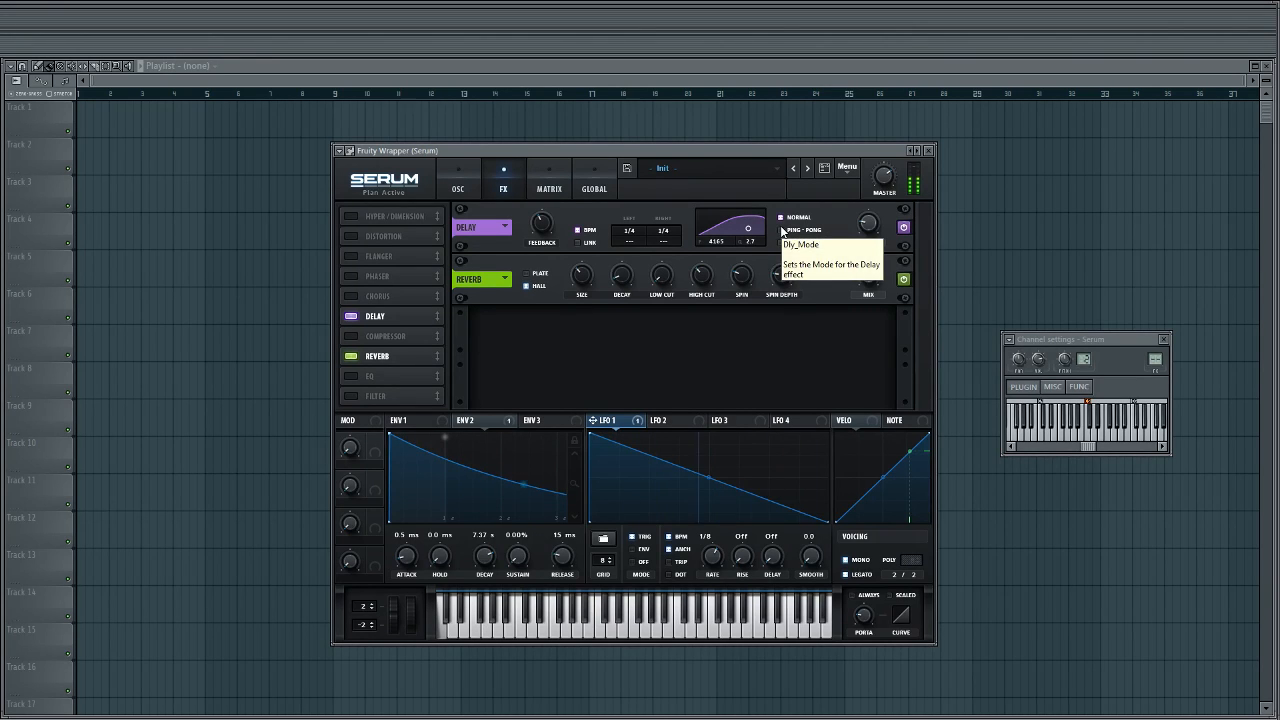
click(783, 230)
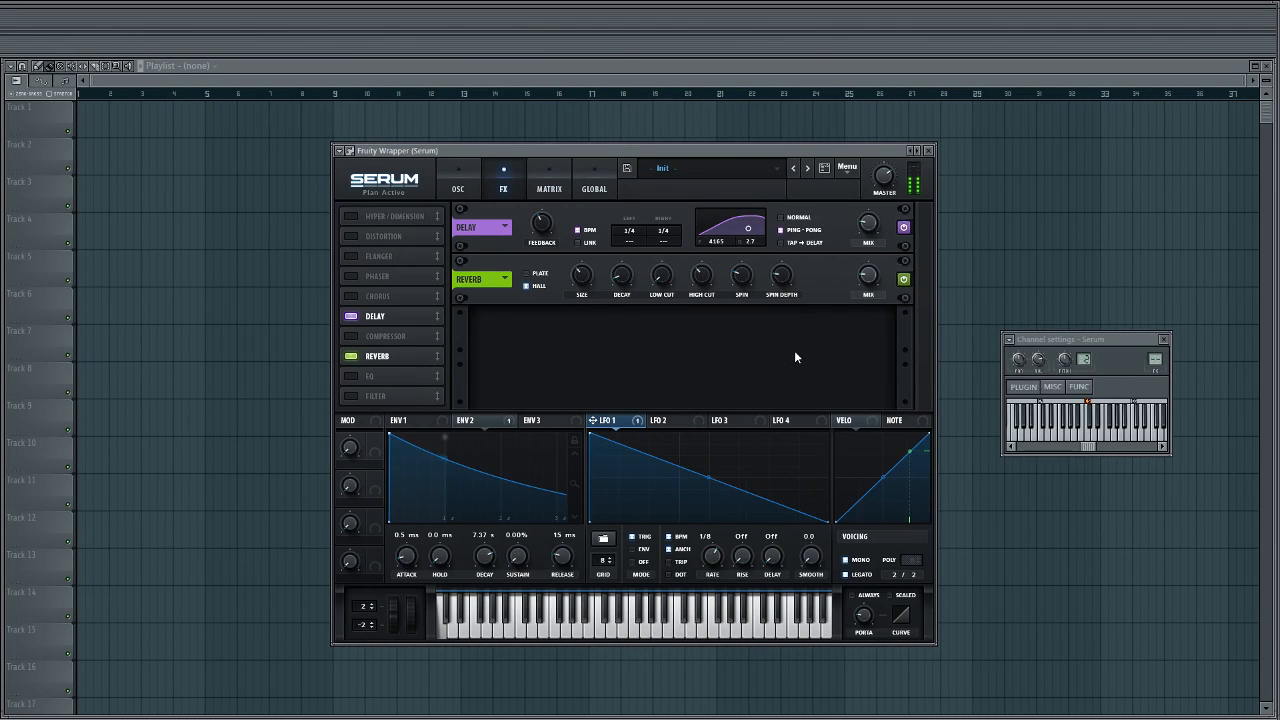
Bypass the Delay and Reverb effects and return to the oscillator view
click(904, 229)
click(904, 280)
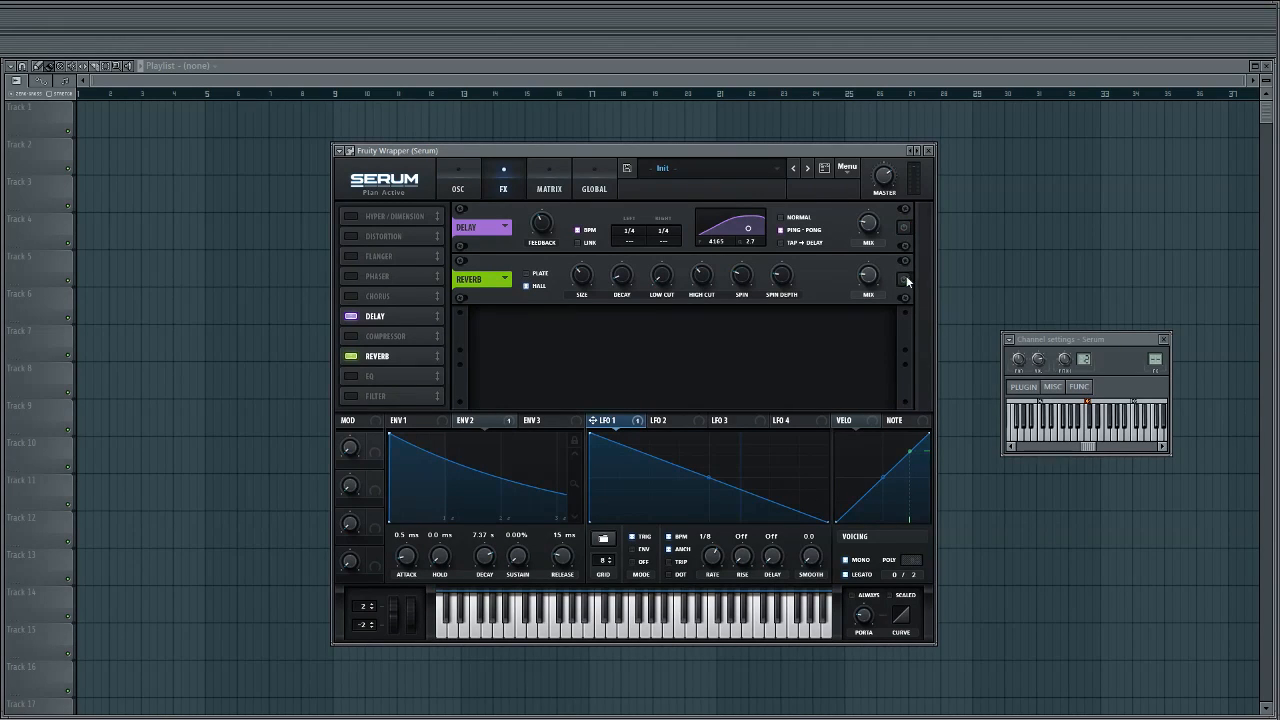
click(466, 190)
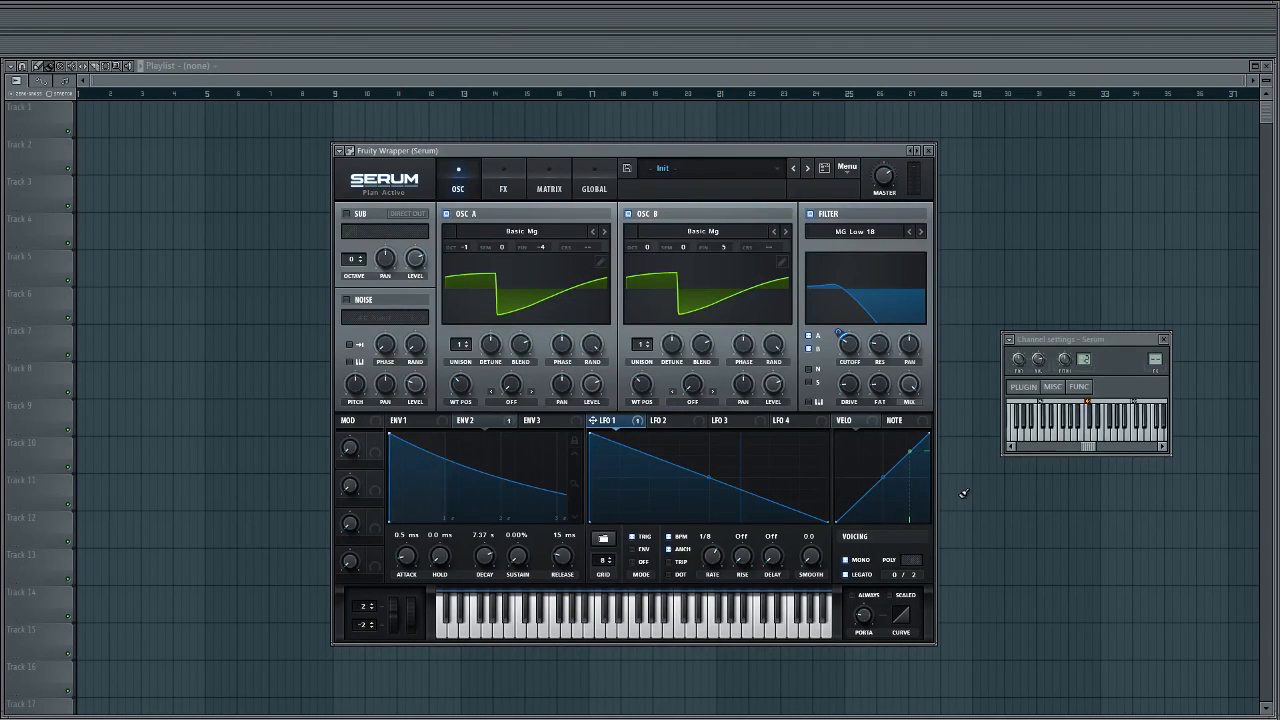